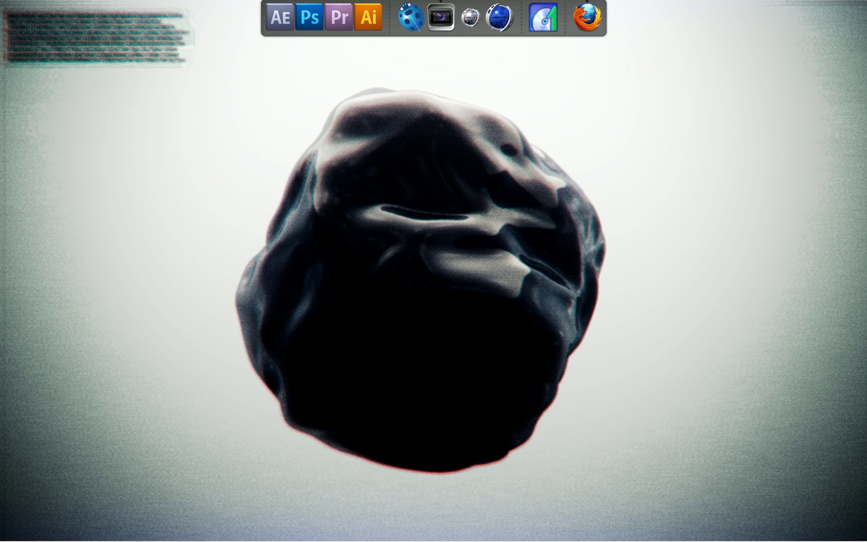
Step forward two frames to 00:00:16;05, where the sniper scope view fills the preview.
{"action": "left_click", "coordinate": [151, 532]}
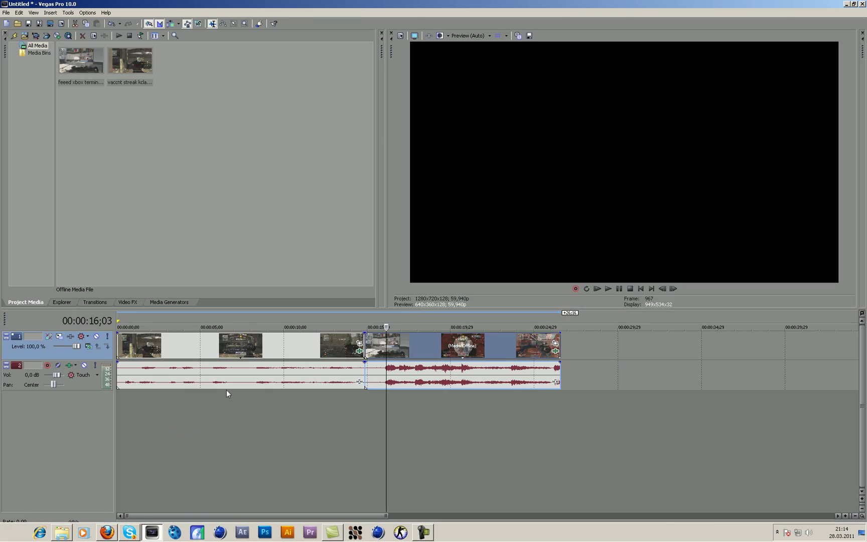
{"action": "key", "text": "Right"}
{"action": "key", "text": "Right"}
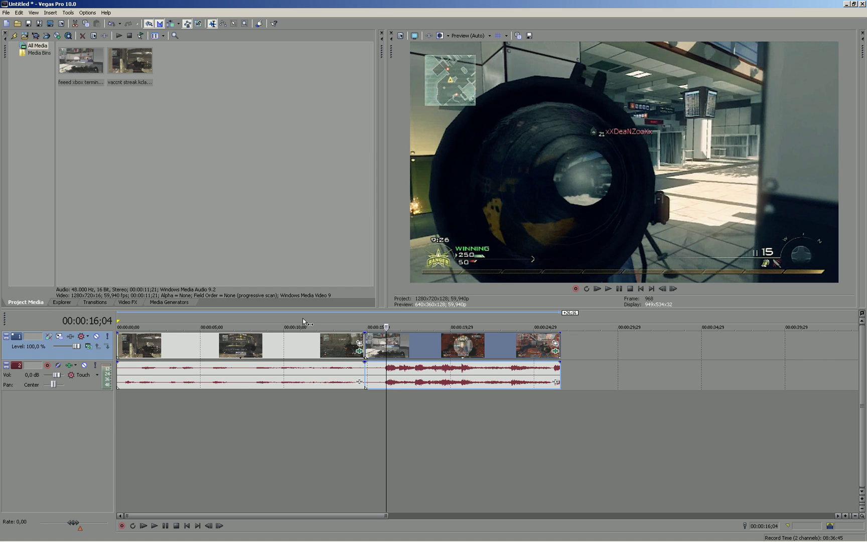
{"action": "key", "text": "Right"}
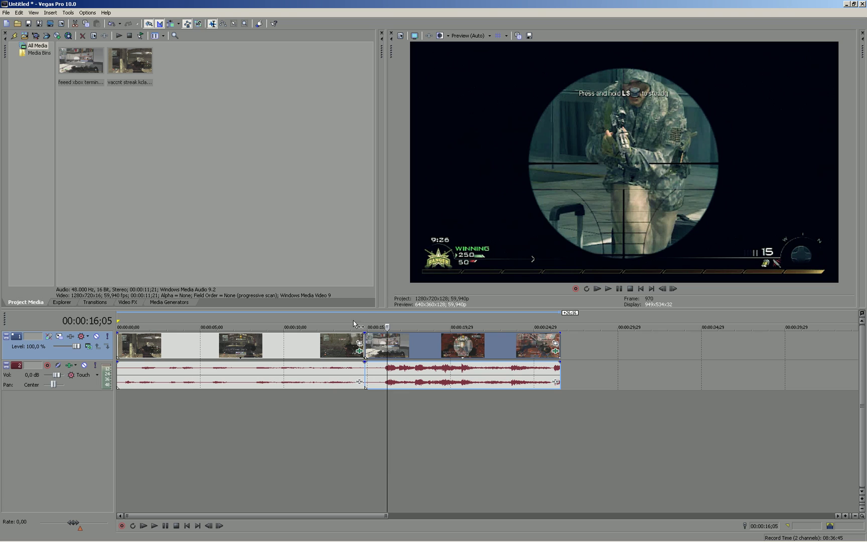
Split the earlier gameplay clip at the scope frame, 00:00:12;20.
{"action": "left_click", "coordinate": [328, 355]}
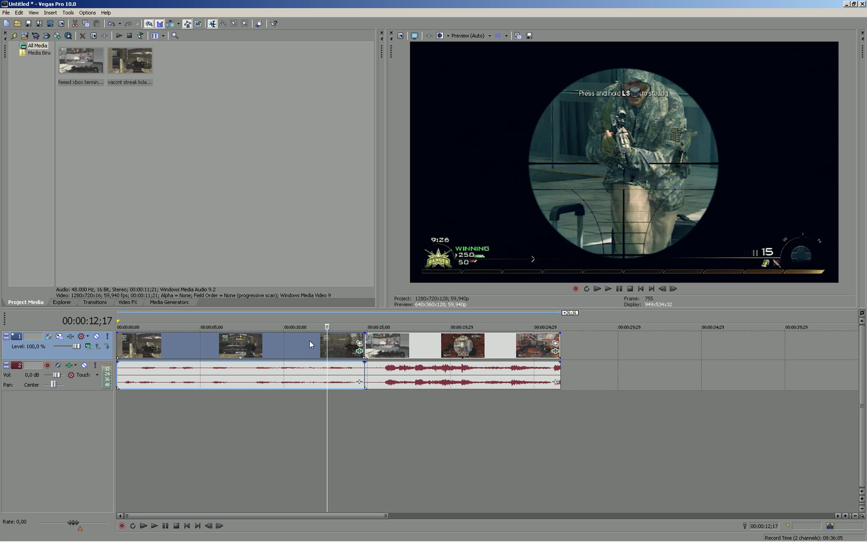
{"action": "key", "text": "Right"}
{"action": "key", "text": "Right"}
{"action": "key", "text": "Right"}
{"action": "key", "text": "Right"}
{"action": "key", "text": "Right"}
{"action": "key", "text": "Right"}
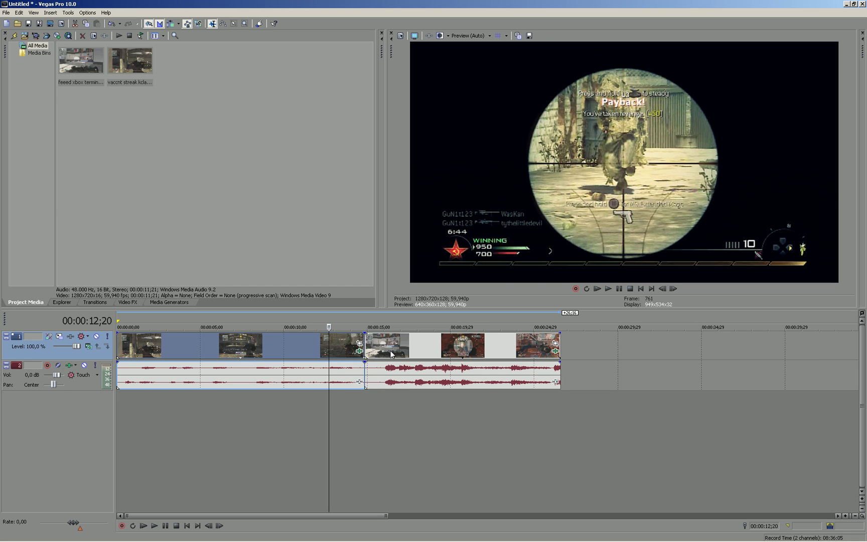
{"action": "key", "text": "Right"}
{"action": "key", "text": "Left"}
{"action": "key", "text": "s"}
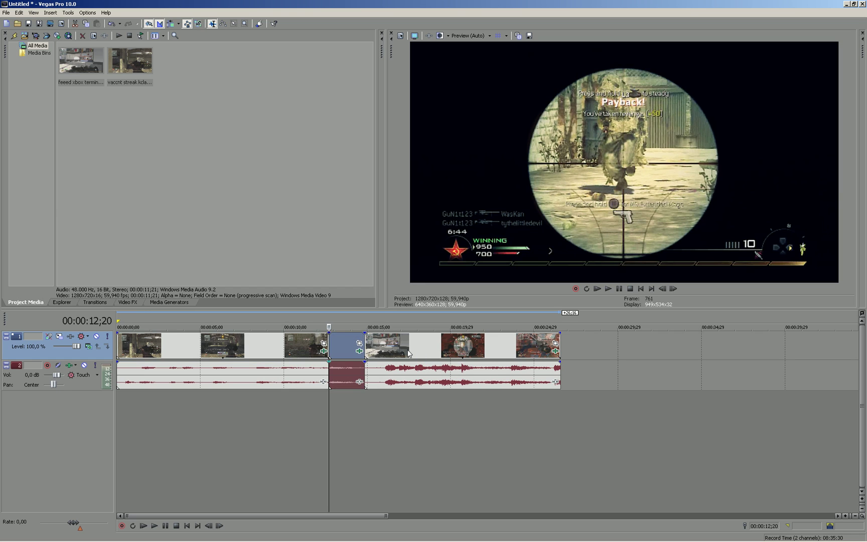
Push the later clips right and stretch the scope piece into the gap, with audio Lock to stretch on.
{"action": "left_click_drag", "start_coordinate": [408, 352], "coordinate": [500, 352]}
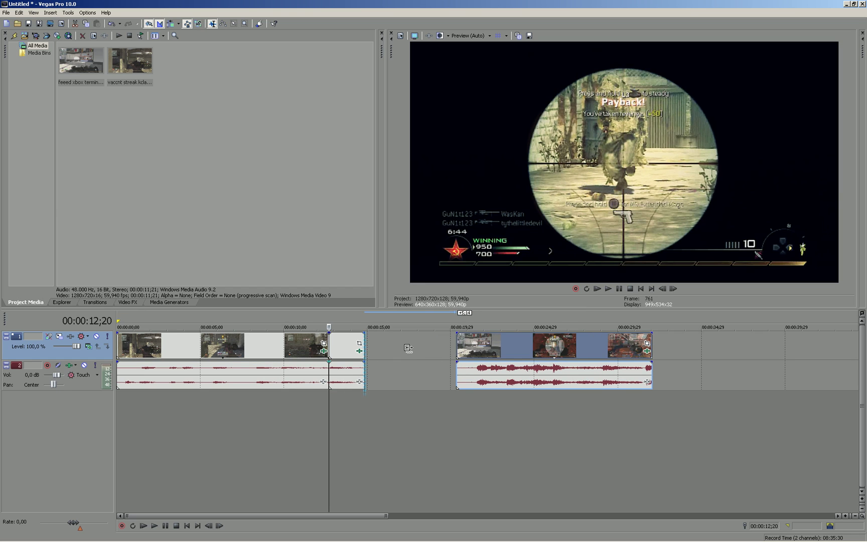
{"action": "left_click_drag", "start_coordinate": [364, 351], "coordinate": [409, 351]}
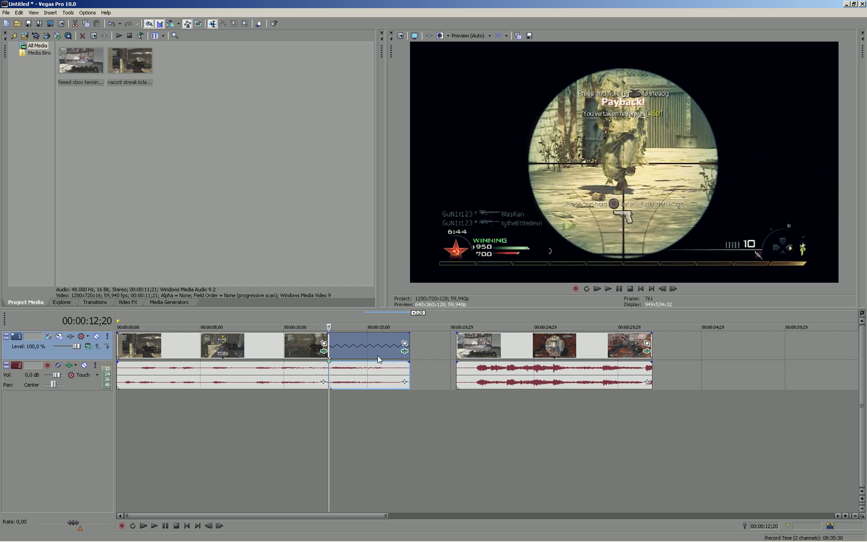
{"action": "right_click", "coordinate": [372, 372]}
{"action": "left_click", "coordinate": [394, 364]}
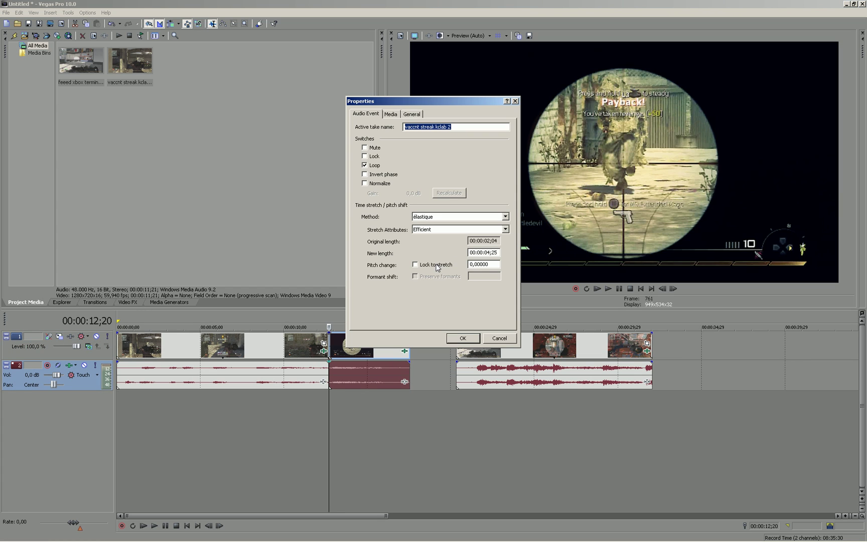
{"action": "left_click", "coordinate": [436, 265]}
{"action": "left_click", "coordinate": [463, 338]}
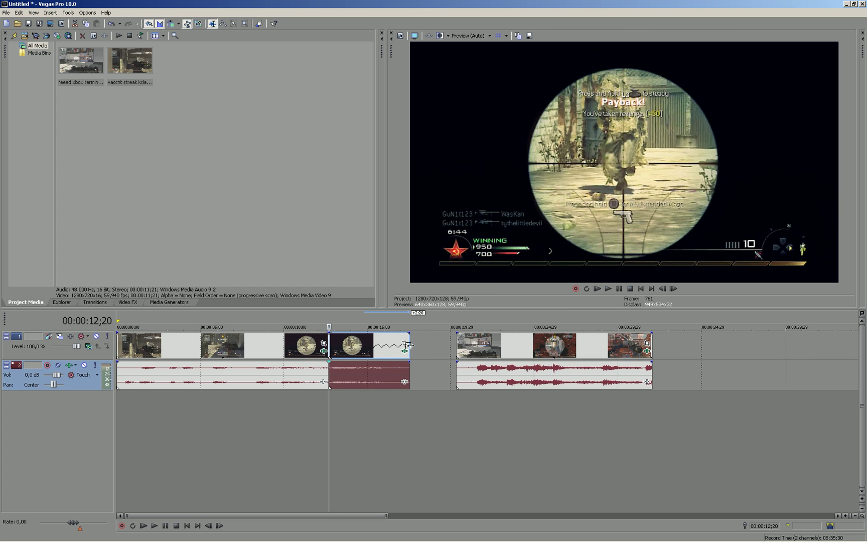
{"action": "left_click_drag", "start_coordinate": [410, 346], "coordinate": [409, 345]}
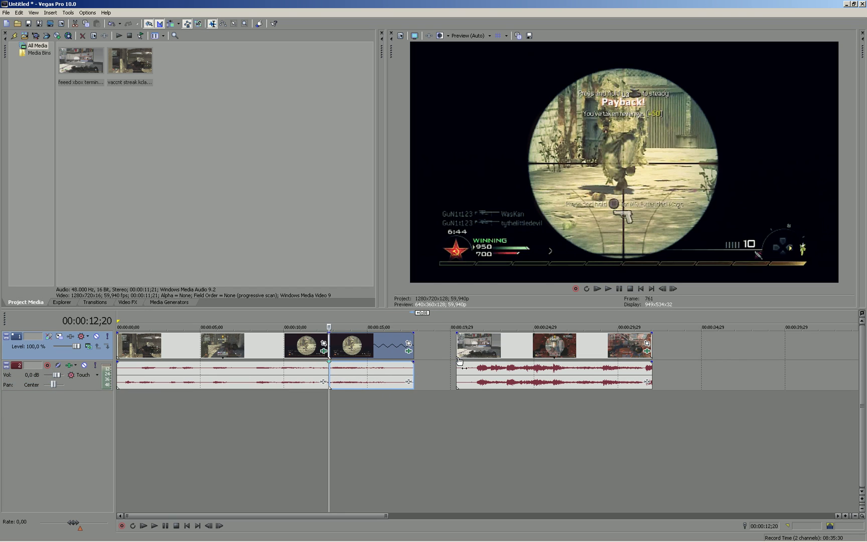
Step back in the later clip to the scope frame at 00:00:21;19.
{"action": "left_click", "coordinate": [481, 351]}
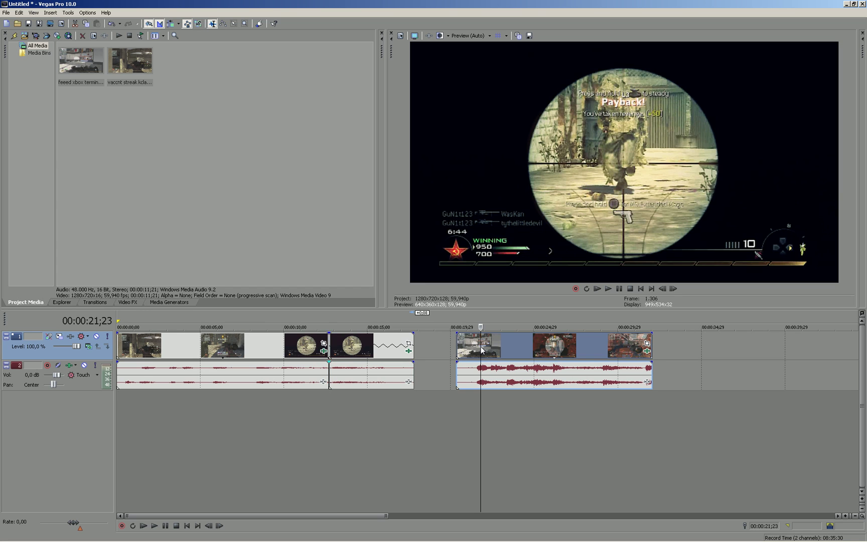
{"action": "left_click", "coordinate": [480, 353]}
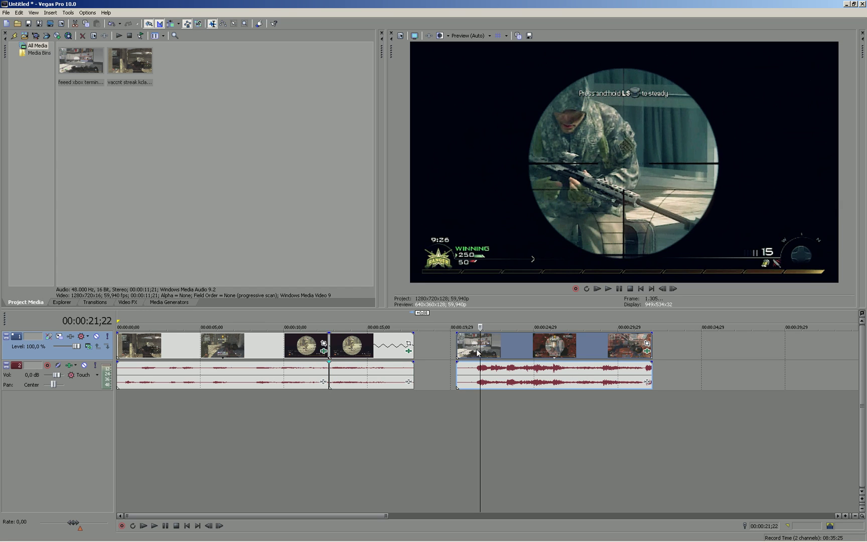
{"action": "key", "text": "Left"}
{"action": "key", "text": "Left"}
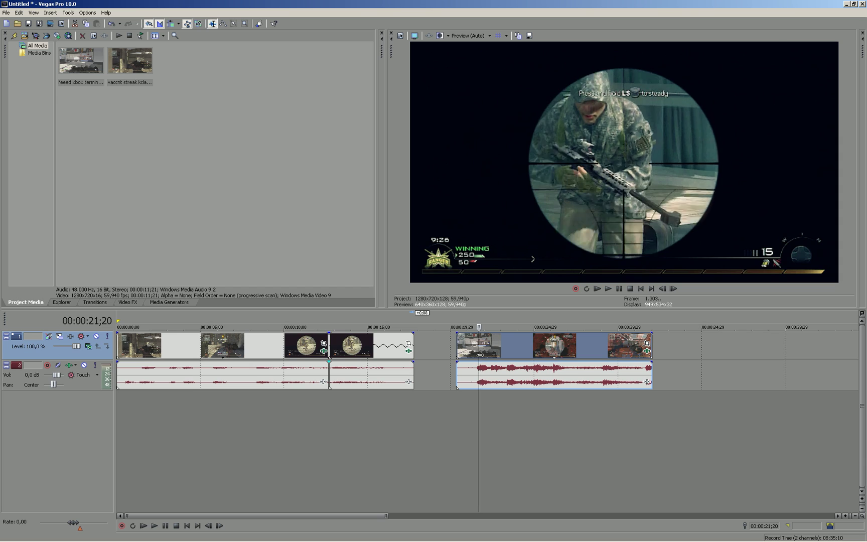
{"action": "key", "text": "Left"}
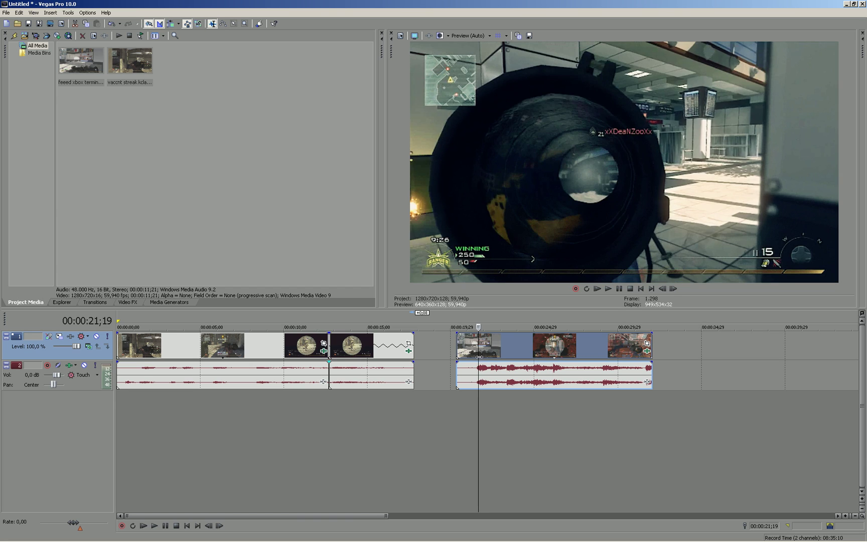
{"action": "left_click", "coordinate": [479, 357]}
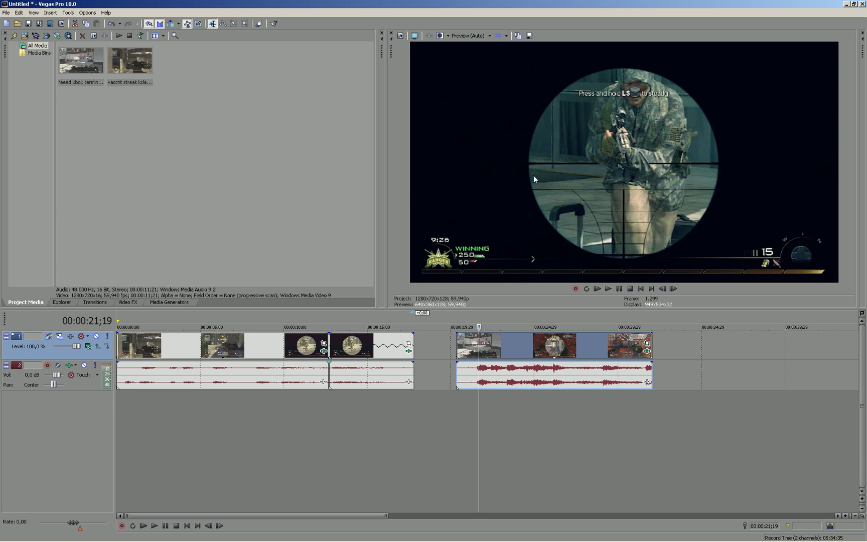
Set the preview quality to Best (Full).
{"action": "left_click", "coordinate": [468, 36]}
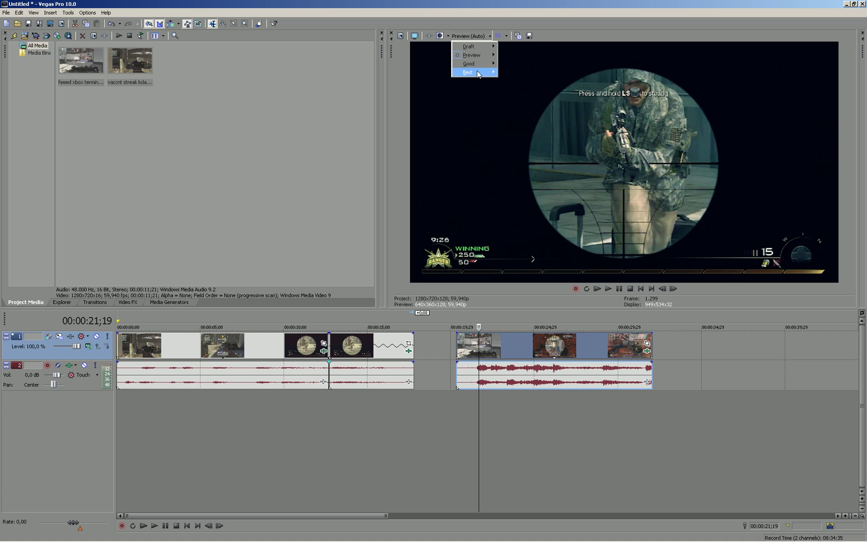
{"action": "mouse_move", "coordinate": [478, 73]}
{"action": "left_click", "coordinate": [512, 83]}
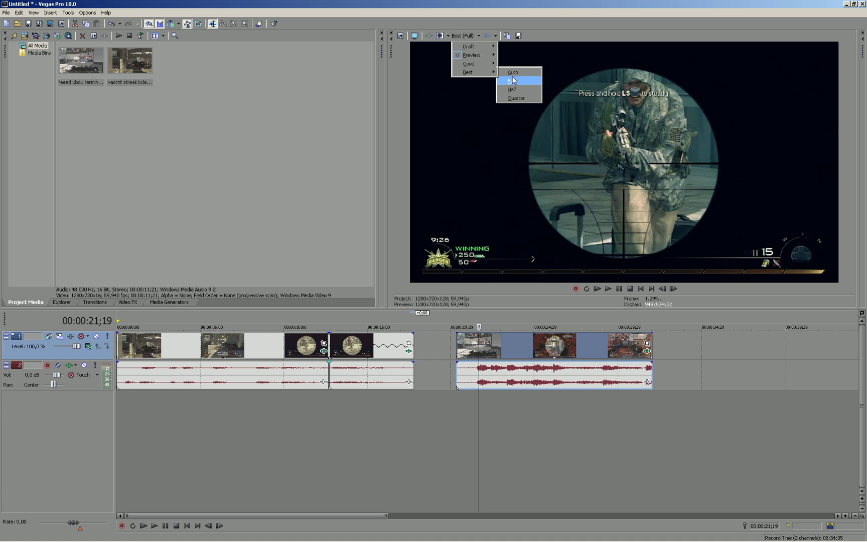
{"action": "left_click", "coordinate": [513, 83]}
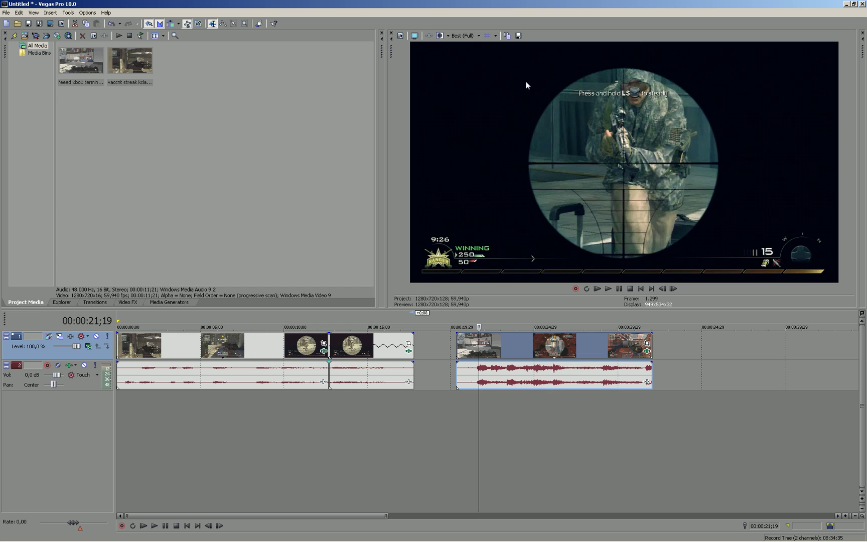
Save the frame as Image7.jpg and place it as a short still after the last clip.
{"action": "left_click", "coordinate": [518, 35]}
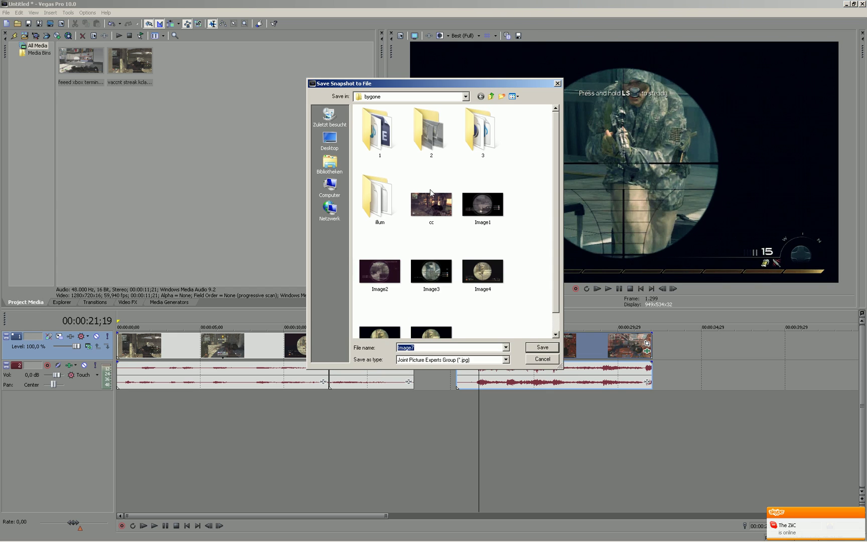
{"action": "left_click", "coordinate": [541, 347]}
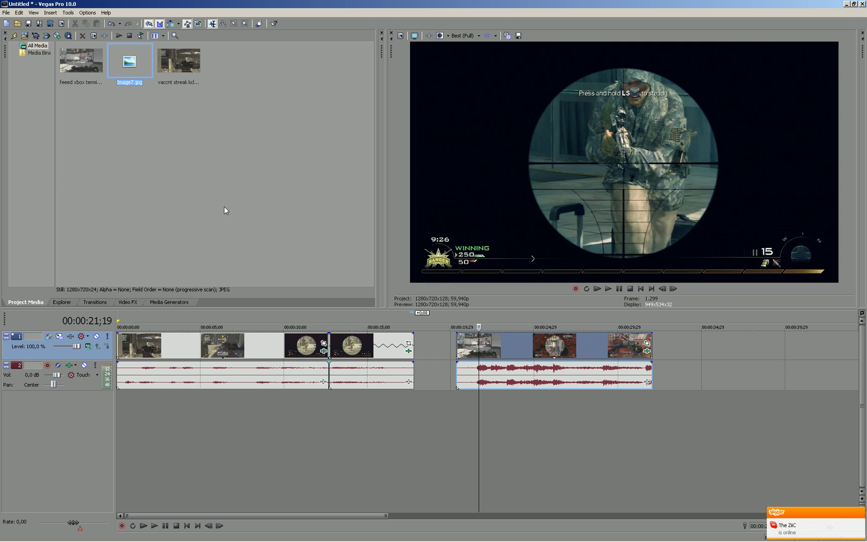
{"action": "left_click_drag", "start_coordinate": [145, 66], "coordinate": [671, 361]}
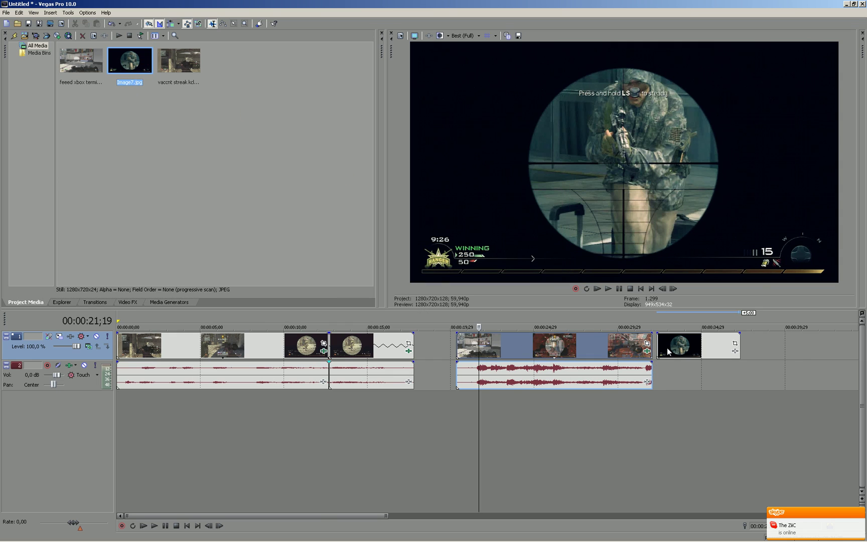
{"action": "left_click_drag", "start_coordinate": [734, 351], "coordinate": [682, 346]}
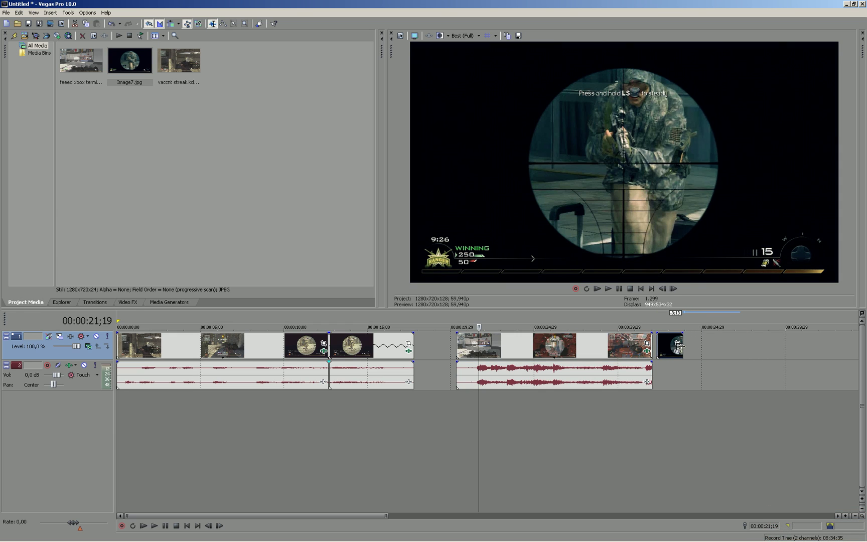
Insert a new video track and move the Image7 still onto it.
{"action": "right_click", "coordinate": [28, 354]}
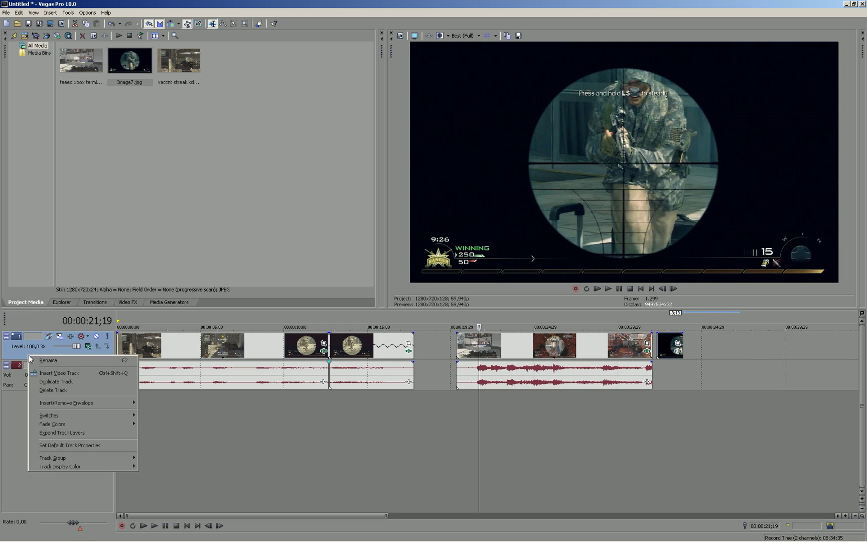
{"action": "left_click", "coordinate": [50, 374]}
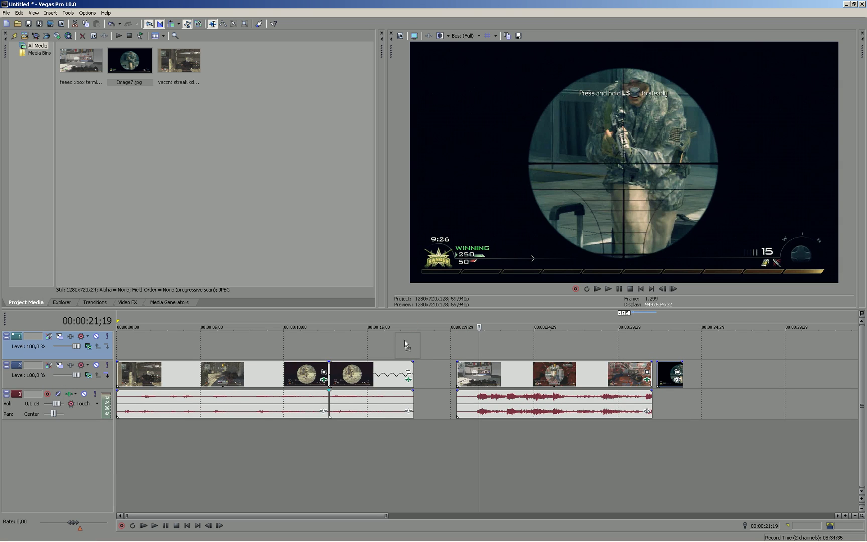
{"action": "left_click_drag", "start_coordinate": [386, 344], "coordinate": [362, 351]}
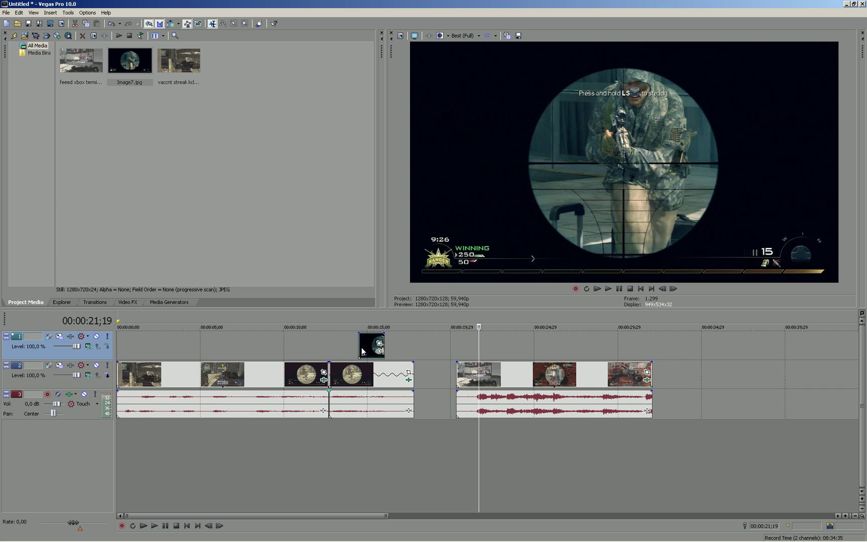
Insert three more video tracks and place an Image7 copy on track 3 at the same time.
{"action": "right_click", "coordinate": [72, 357]}
{"action": "left_click", "coordinate": [89, 371]}
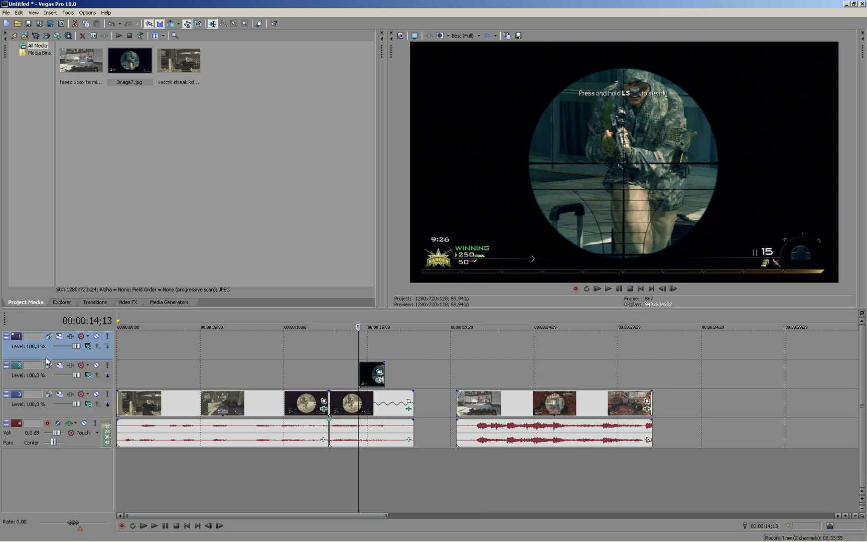
{"action": "right_click", "coordinate": [45, 356]}
{"action": "left_click", "coordinate": [90, 373]}
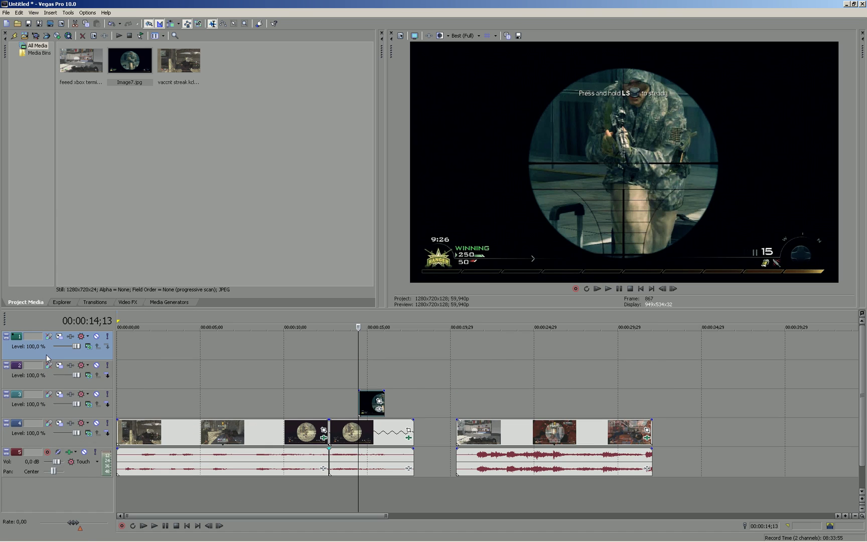
{"action": "right_click", "coordinate": [46, 354]}
{"action": "left_click", "coordinate": [82, 373]}
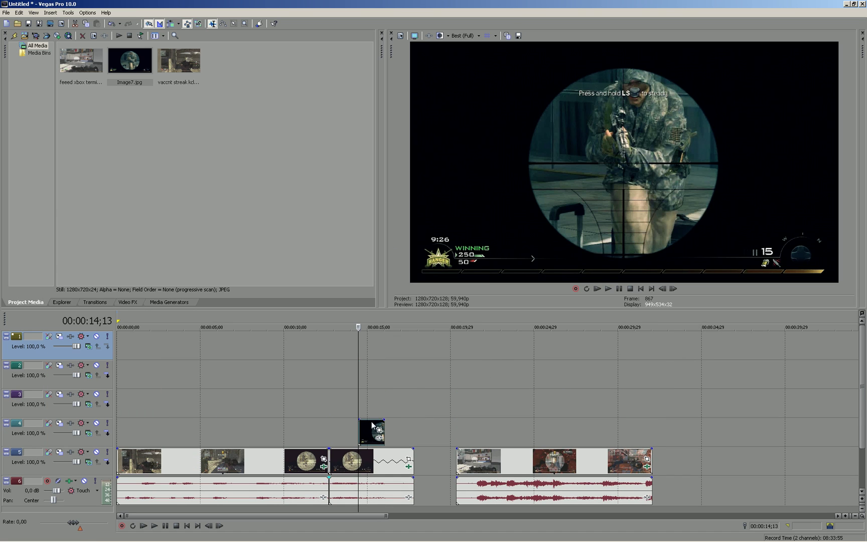
{"action": "left_click_drag", "start_coordinate": [370, 434], "coordinate": [368, 352]}
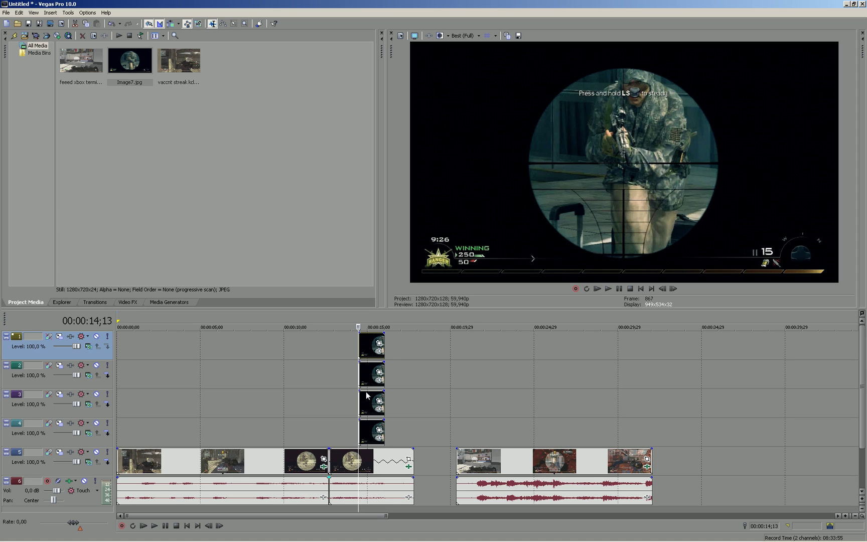
Open the track 4 snapshot's Pan/Crop and enable Mask.
{"action": "left_click", "coordinate": [362, 438]}
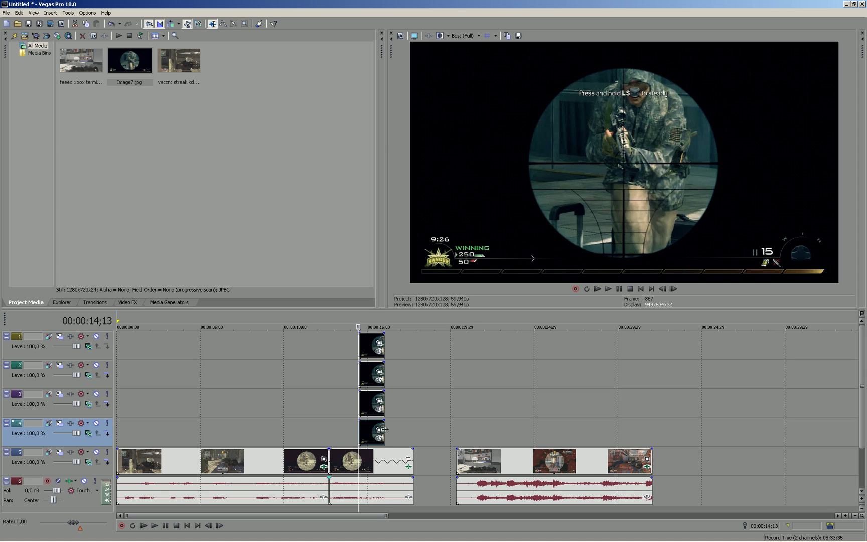
{"action": "left_click", "coordinate": [378, 430]}
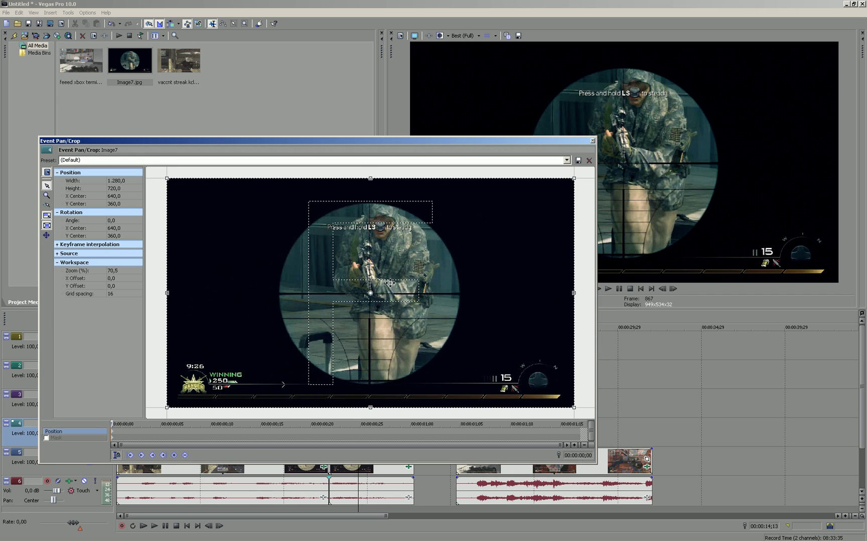
{"action": "left_click", "coordinate": [592, 141]}
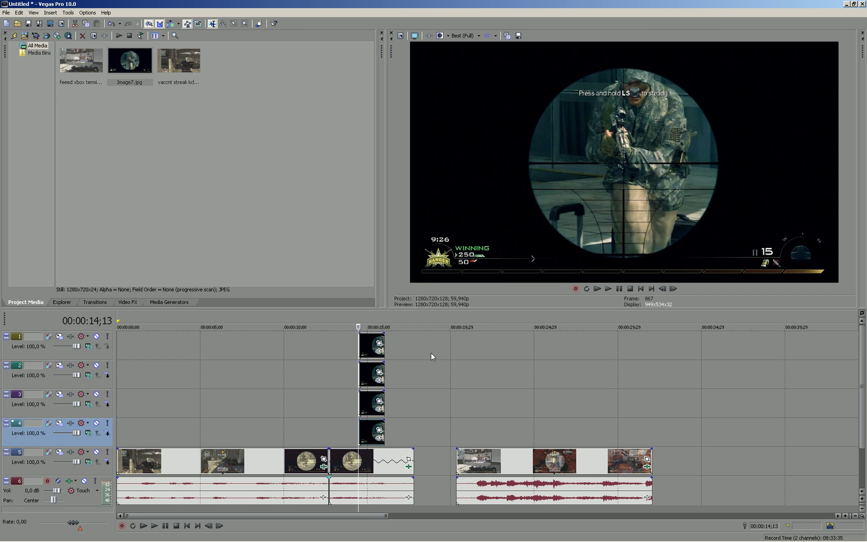
{"action": "left_click", "coordinate": [379, 430]}
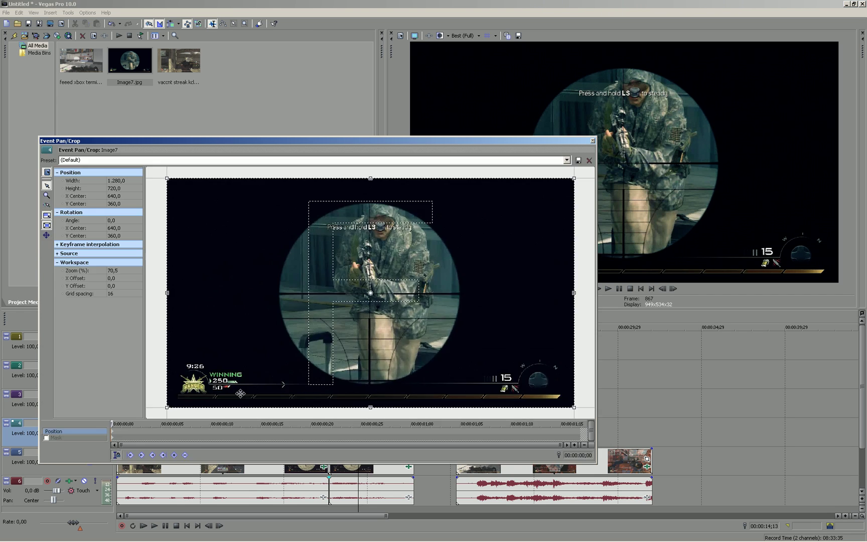
{"action": "left_click", "coordinate": [46, 437]}
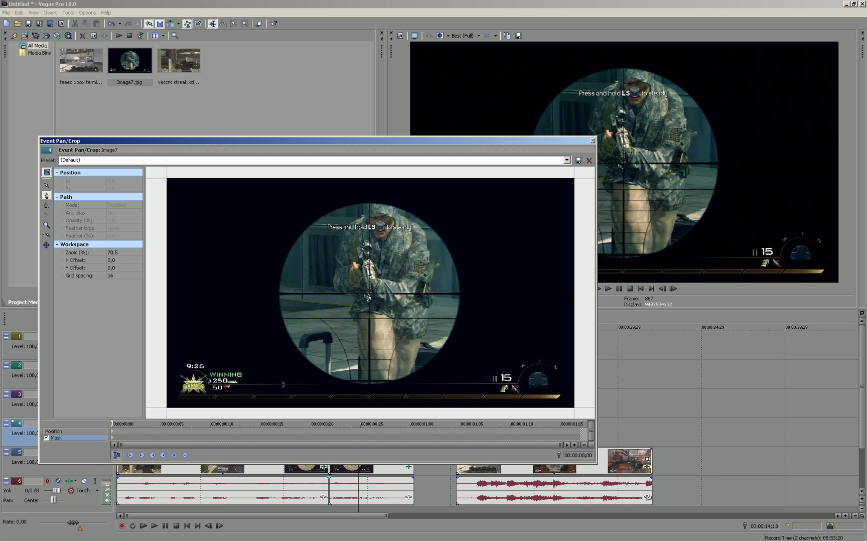
Draw a closed mask path around the scope's lower-right quarter, starting at the crosshair centre.
{"action": "left_click", "coordinate": [370, 293]}
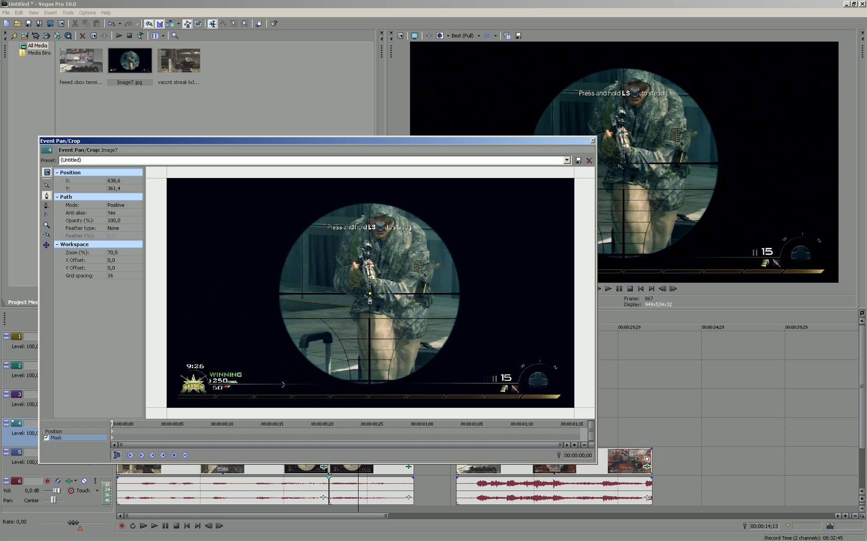
{"action": "left_click", "coordinate": [370, 385]}
{"action": "left_click", "coordinate": [382, 384]}
{"action": "left_click", "coordinate": [395, 378]}
{"action": "left_click", "coordinate": [410, 374]}
{"action": "left_click", "coordinate": [420, 371]}
{"action": "left_click", "coordinate": [430, 359]}
{"action": "left_click", "coordinate": [442, 347]}
{"action": "left_click", "coordinate": [450, 334]}
{"action": "left_click", "coordinate": [455, 321]}
{"action": "left_click", "coordinate": [459, 308]}
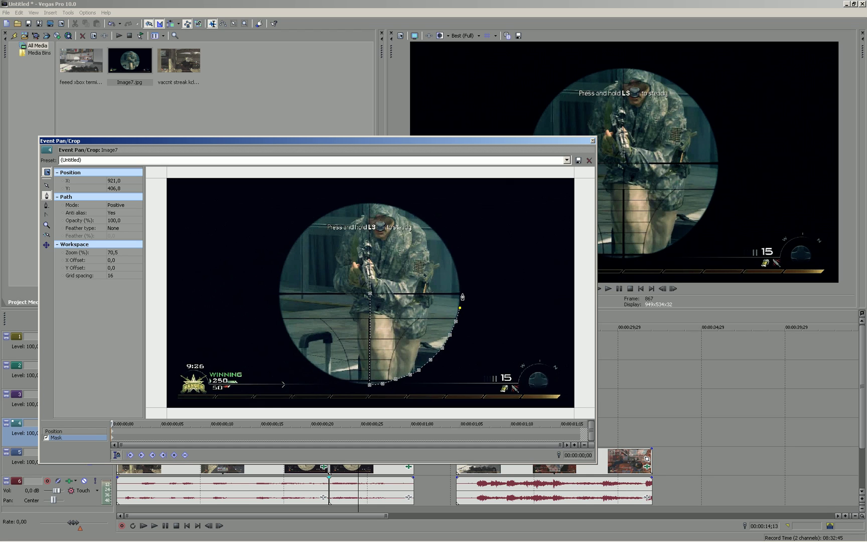
{"action": "left_click", "coordinate": [462, 296]}
{"action": "left_click", "coordinate": [370, 293]}
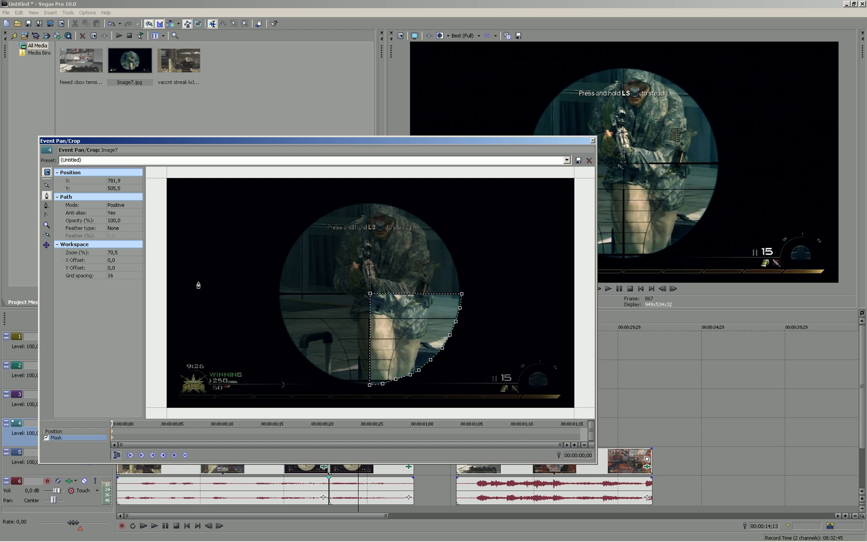
Set the mask feather type to Both with 1% feather, then close Pan/Crop.
{"action": "left_click", "coordinate": [118, 229]}
{"action": "left_click", "coordinate": [128, 249]}
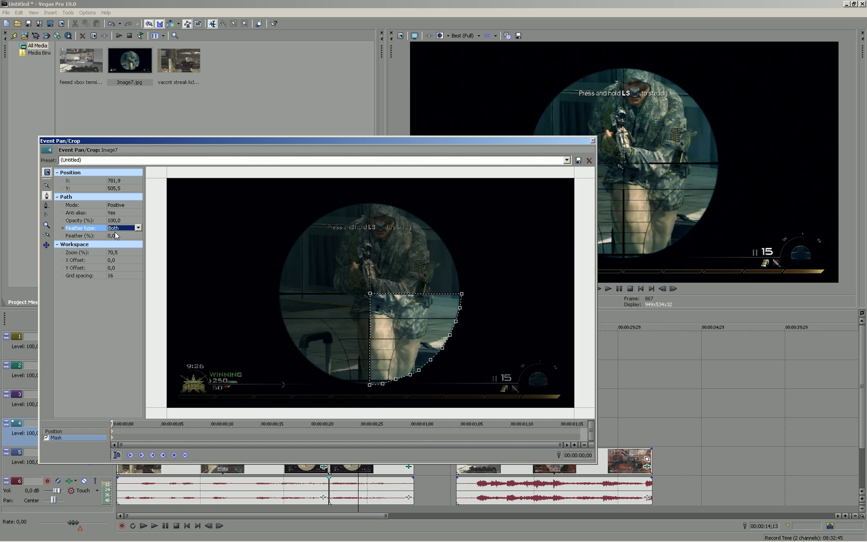
{"action": "left_click", "coordinate": [115, 235]}
{"action": "type", "text": "1"}
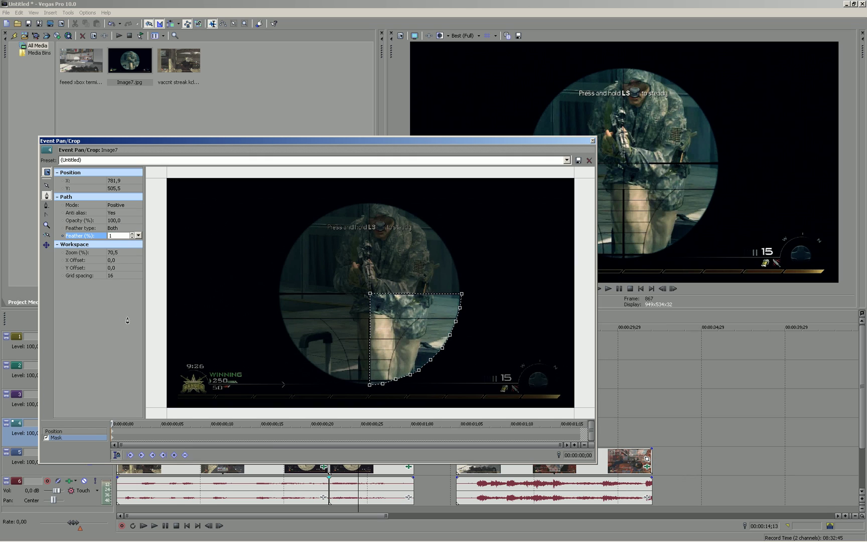
{"action": "key", "text": "Return"}
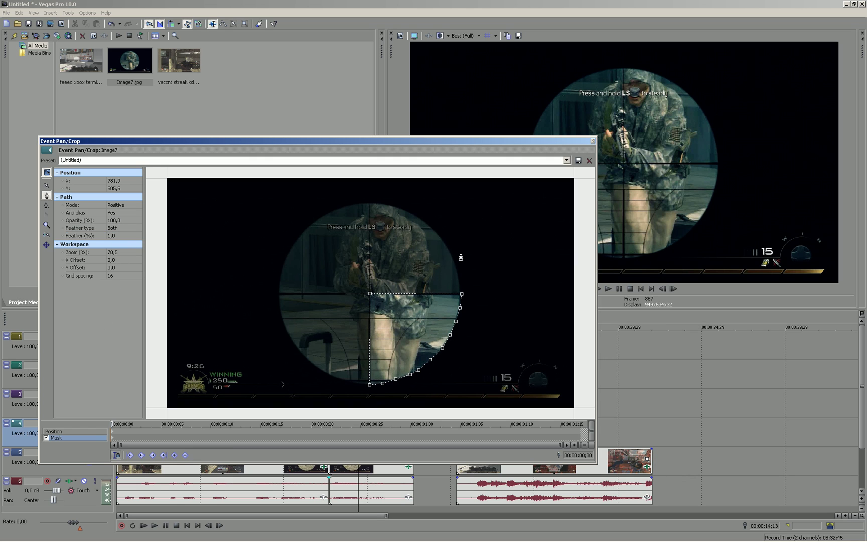
{"action": "left_click", "coordinate": [591, 141]}
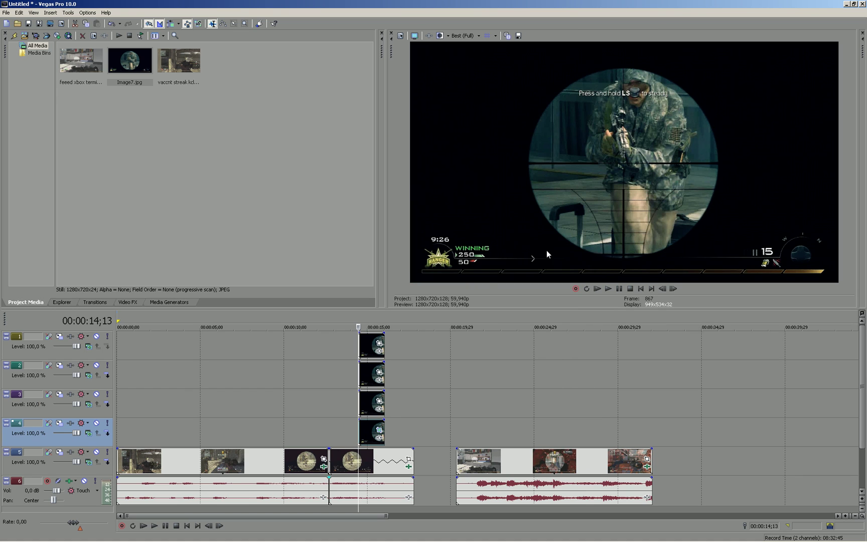
Enable Mask on the track 3 snapshot and trace a closed path around the scope's upper-right quarter.
{"action": "left_click", "coordinate": [379, 402]}
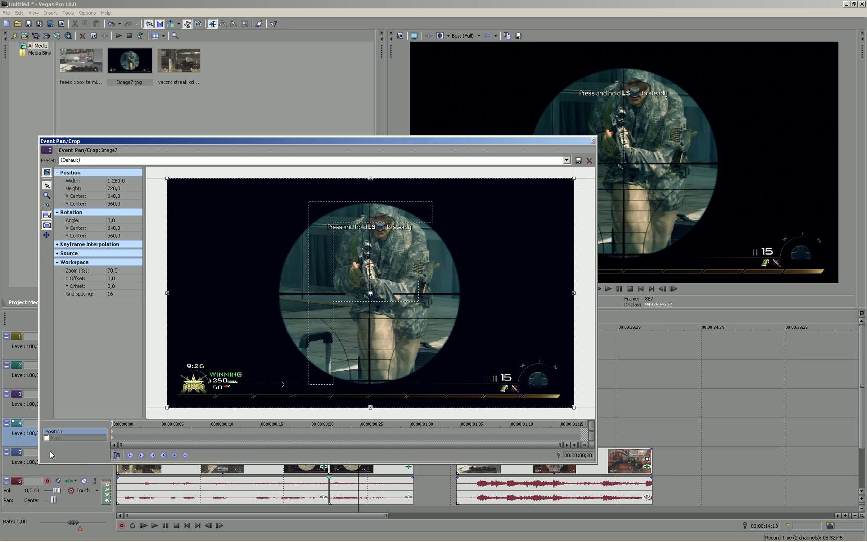
{"action": "left_click", "coordinate": [47, 438]}
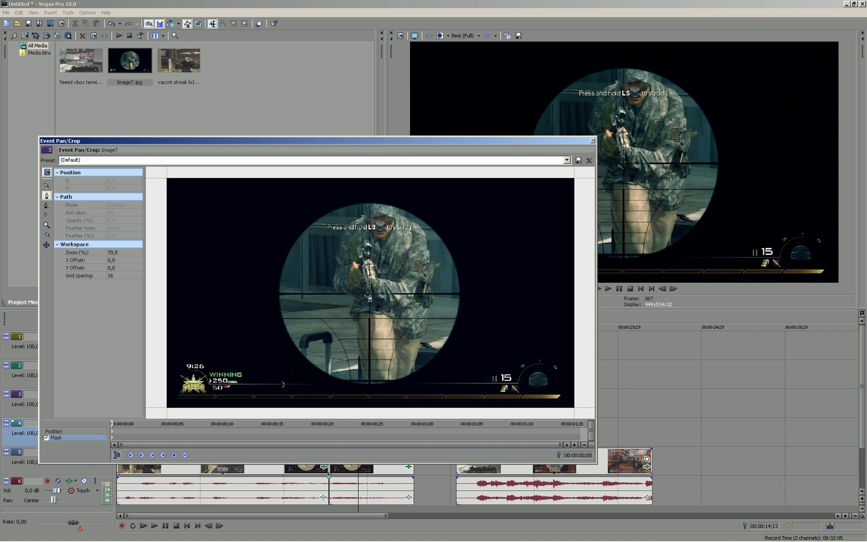
{"action": "left_click", "coordinate": [370, 294]}
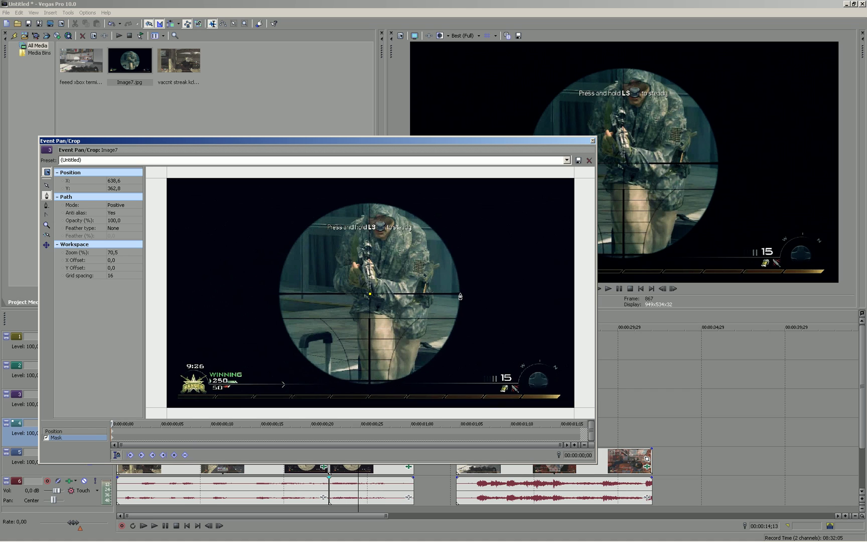
{"action": "left_click", "coordinate": [461, 294]}
{"action": "left_click", "coordinate": [460, 278]}
{"action": "left_click", "coordinate": [456, 266]}
{"action": "left_click", "coordinate": [451, 255]}
{"action": "left_click", "coordinate": [444, 245]}
{"action": "left_click", "coordinate": [436, 234]}
{"action": "left_click", "coordinate": [428, 225]}
{"action": "left_click", "coordinate": [404, 211]}
{"action": "left_click", "coordinate": [392, 207]}
{"action": "left_click", "coordinate": [377, 205]}
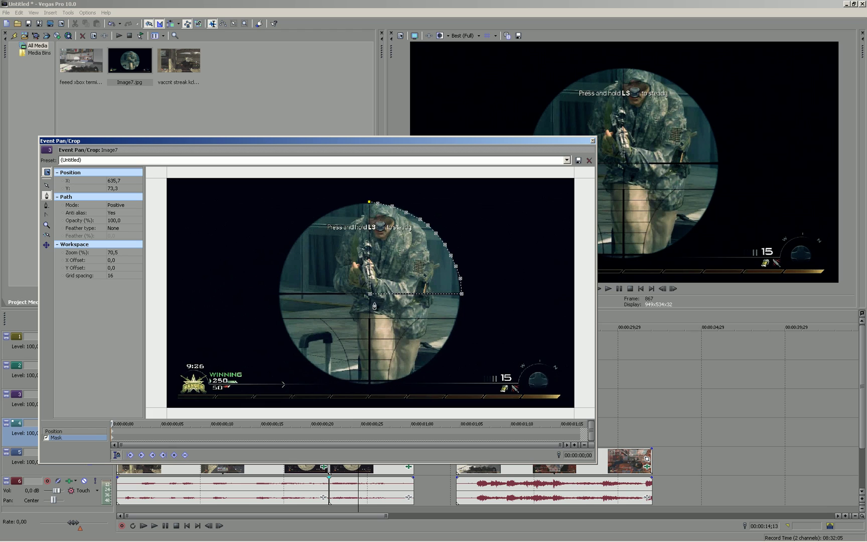
{"action": "left_click", "coordinate": [369, 294]}
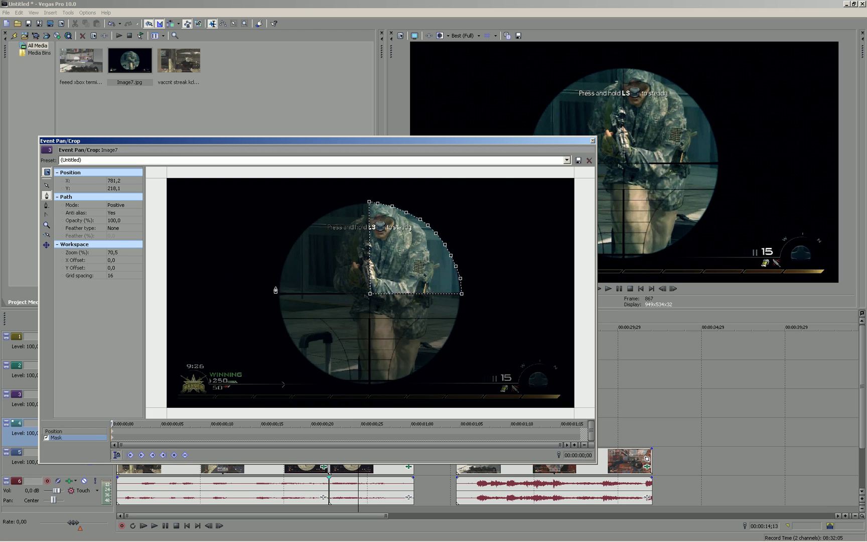
Set the mask feather type to Both with 1% feather, then close Pan/Crop.
{"action": "left_click", "coordinate": [116, 228]}
{"action": "left_click", "coordinate": [118, 251]}
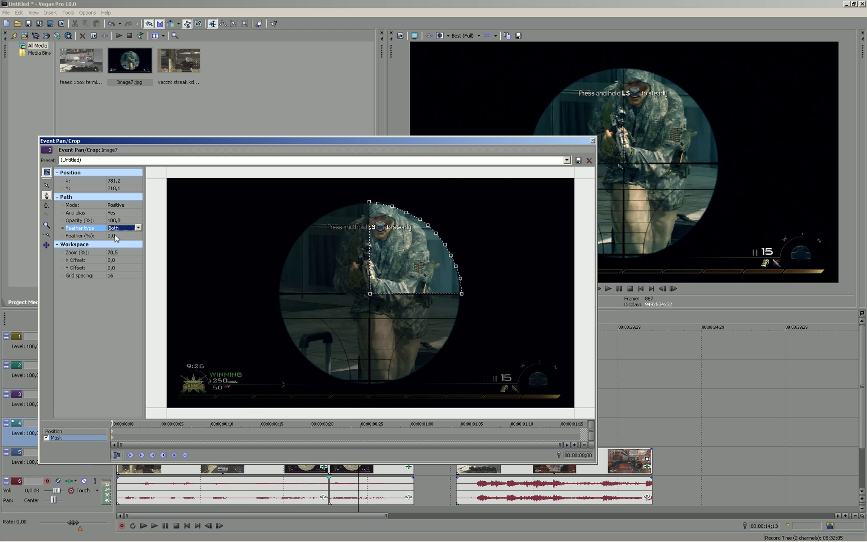
{"action": "left_click", "coordinate": [117, 236]}
{"action": "type", "text": "1"}
{"action": "key", "text": "Return"}
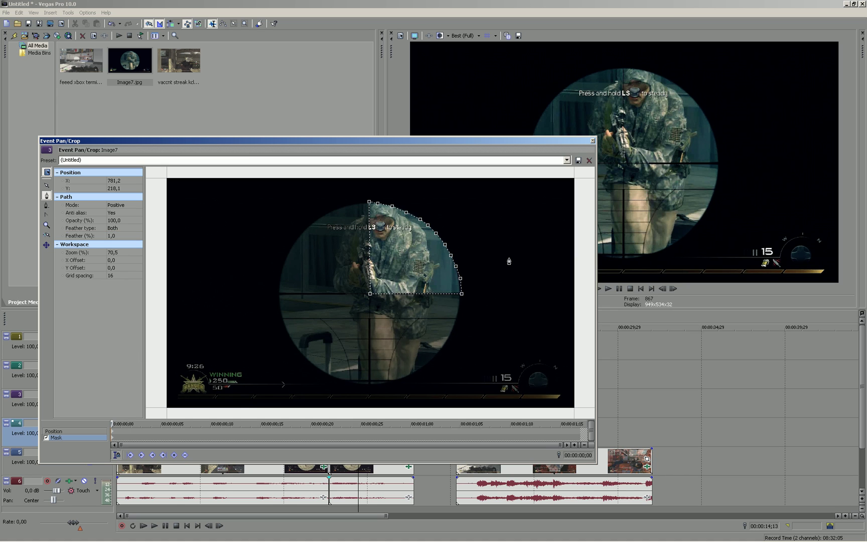
{"action": "left_click", "coordinate": [592, 140]}
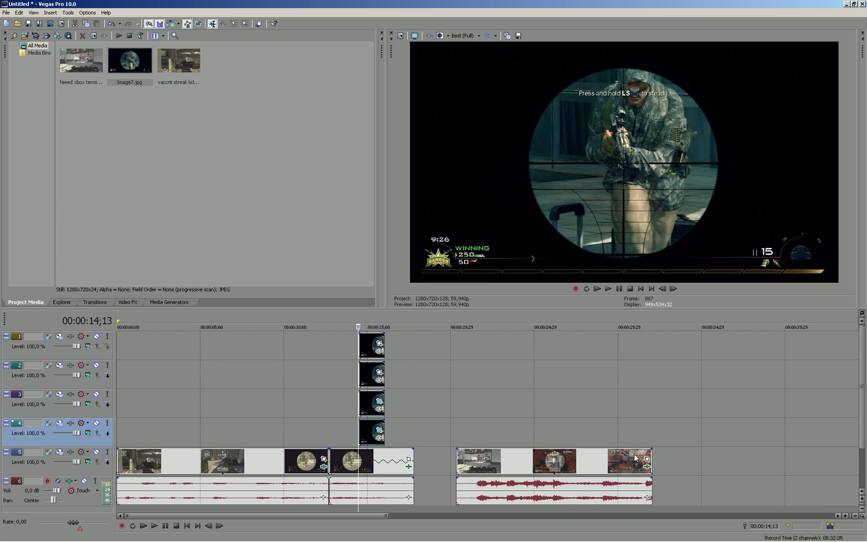
Return to Vegas and step the preview one frame forward over the stacked scope quarters.
{"action": "mouse_move", "coordinate": [660, 537]}
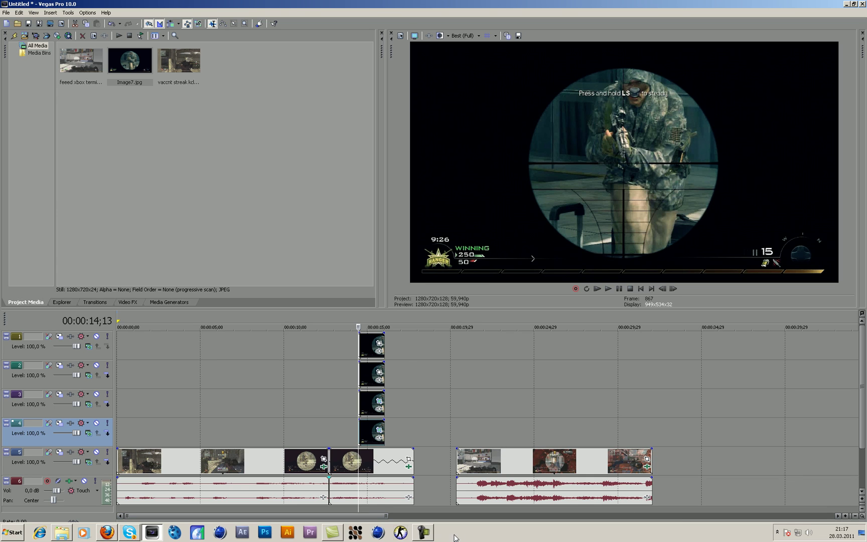
{"action": "left_click", "coordinate": [423, 533]}
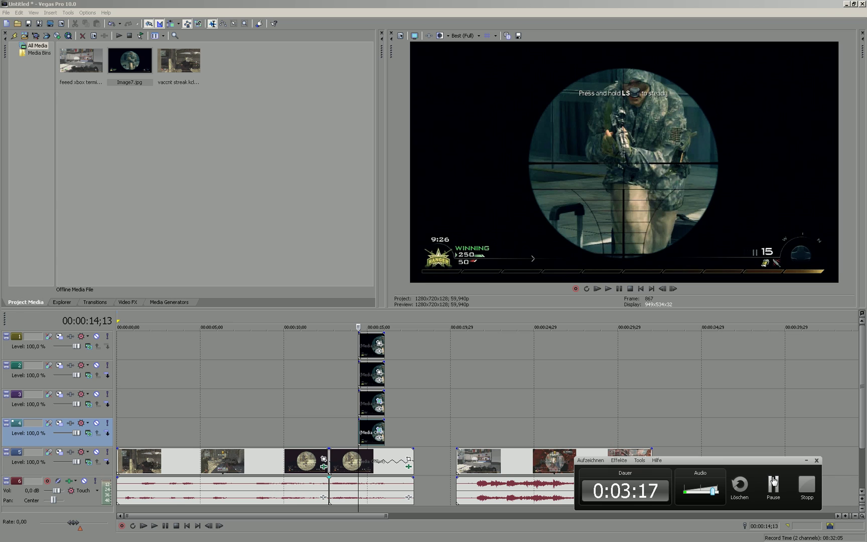
{"action": "left_click", "coordinate": [773, 484]}
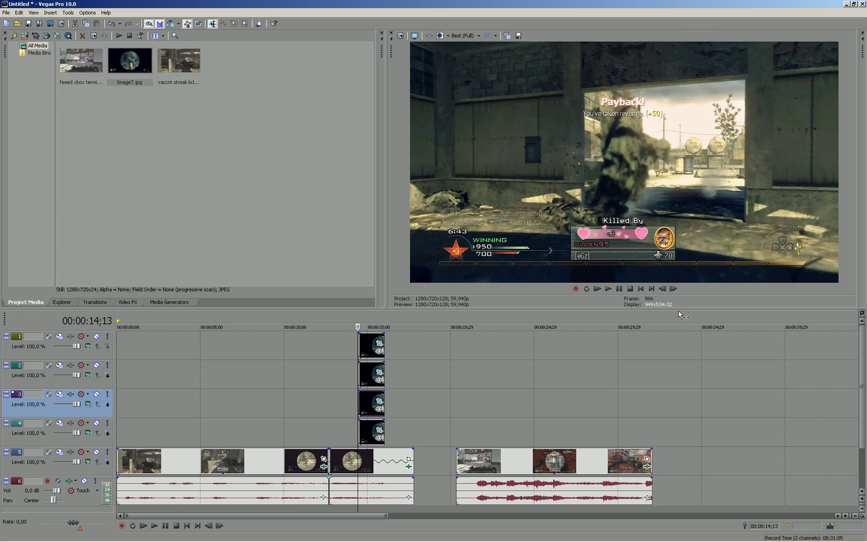
{"action": "key", "text": "Right"}
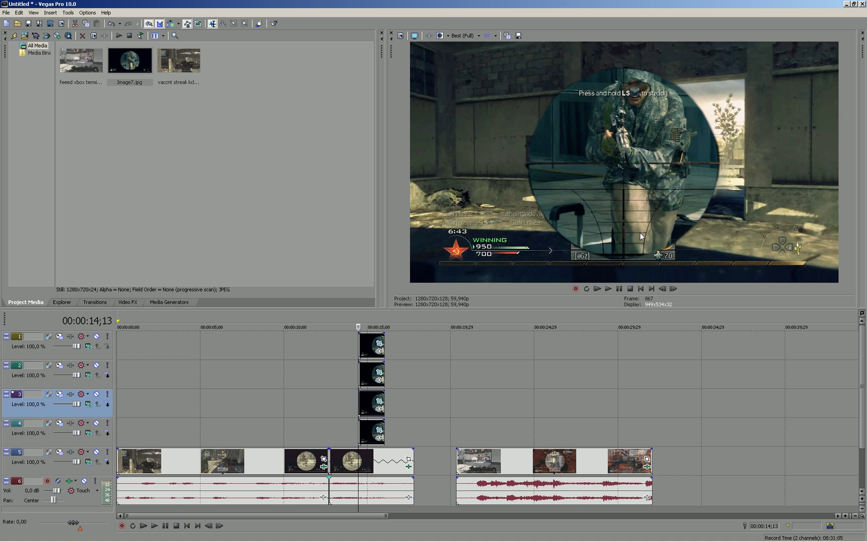
In the track 4 quarter's Pan/Crop, offset its position toward the corner at the event start.
{"action": "left_click", "coordinate": [378, 430]}
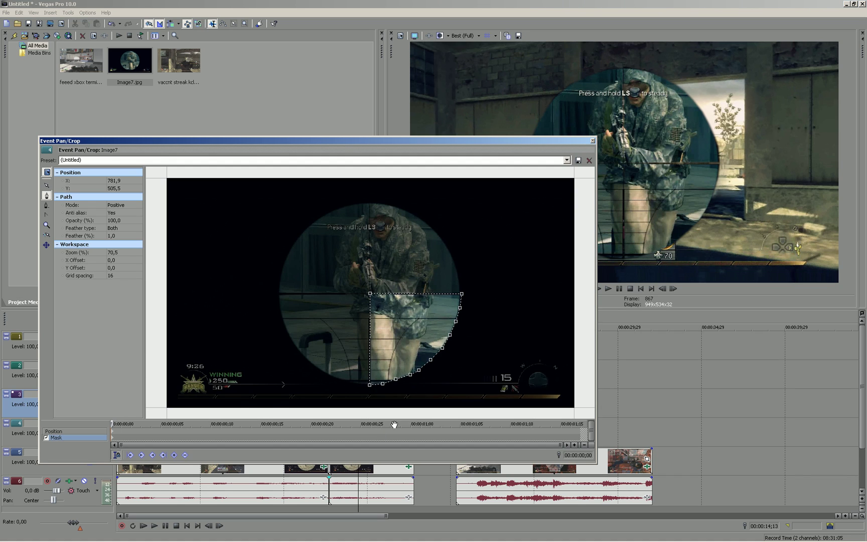
{"action": "left_click", "coordinate": [439, 356]}
{"action": "left_click", "coordinate": [65, 431]}
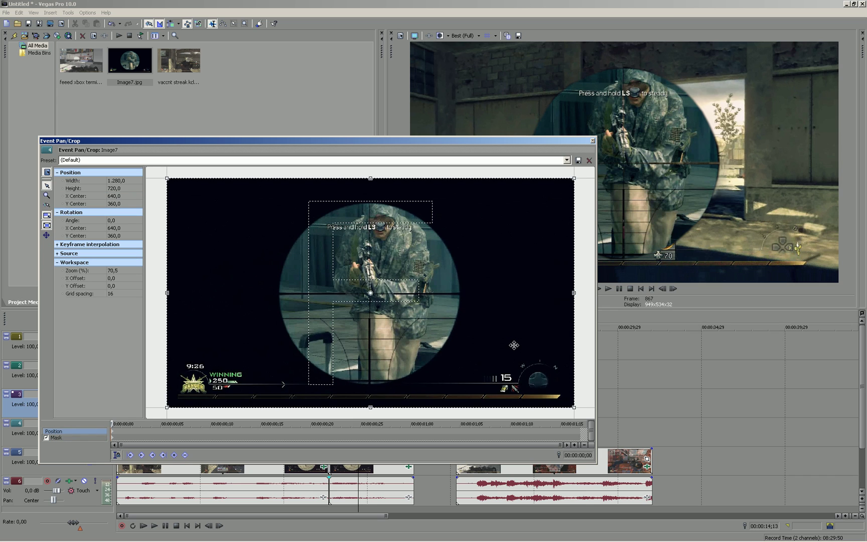
{"action": "left_click_drag", "start_coordinate": [514, 345], "coordinate": [308, 228]}
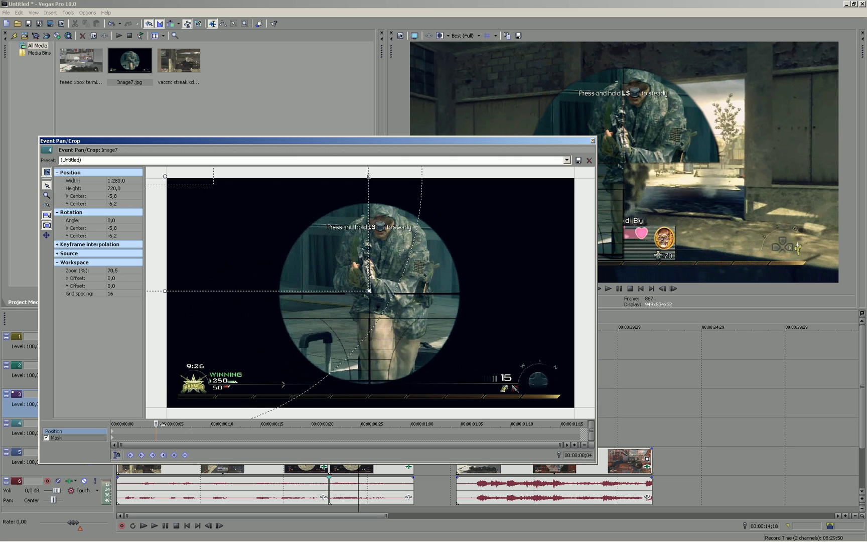
About six frames in, restore the centred 640×360 position as the end keyframe and close.
{"action": "left_click_drag", "start_coordinate": [160, 424], "coordinate": [180, 424]}
{"action": "left_click_drag", "start_coordinate": [250, 223], "coordinate": [398, 312]}
{"action": "right_click", "coordinate": [450, 338]}
{"action": "left_click", "coordinate": [456, 343]}
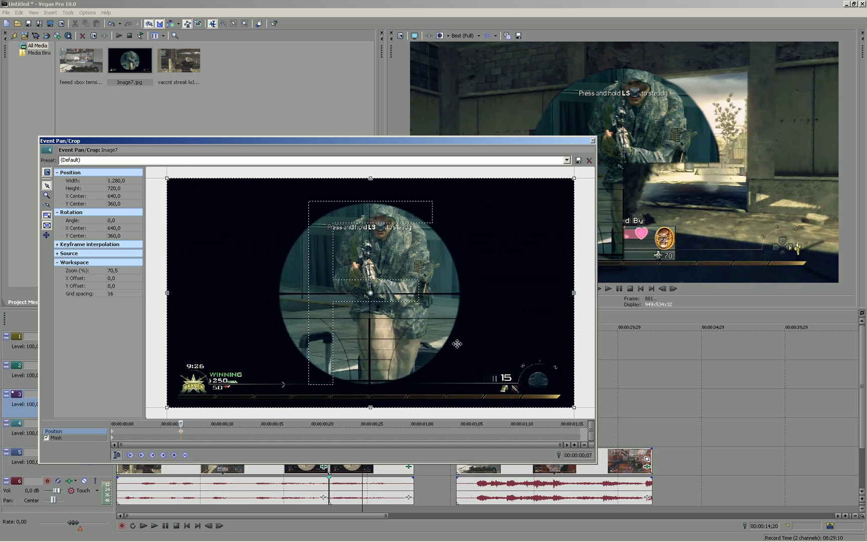
{"action": "left_click", "coordinate": [592, 141]}
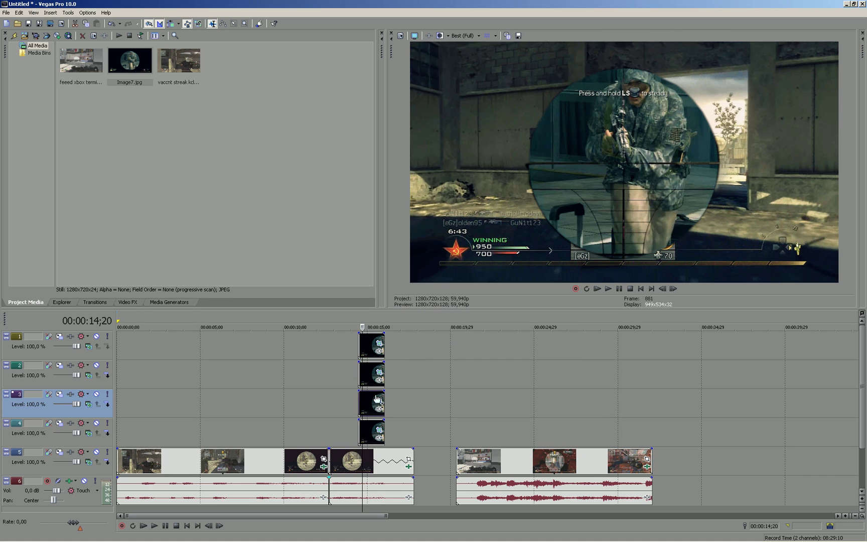
Give the track 3 quarter an offset position keyframe (X −8.6, Y 730.5) at the event start.
{"action": "left_click", "coordinate": [379, 405]}
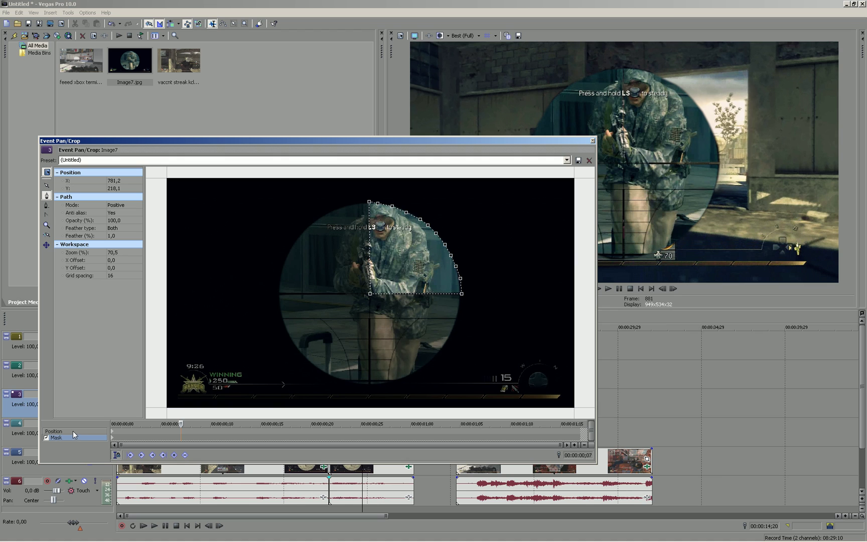
{"action": "left_click", "coordinate": [54, 431]}
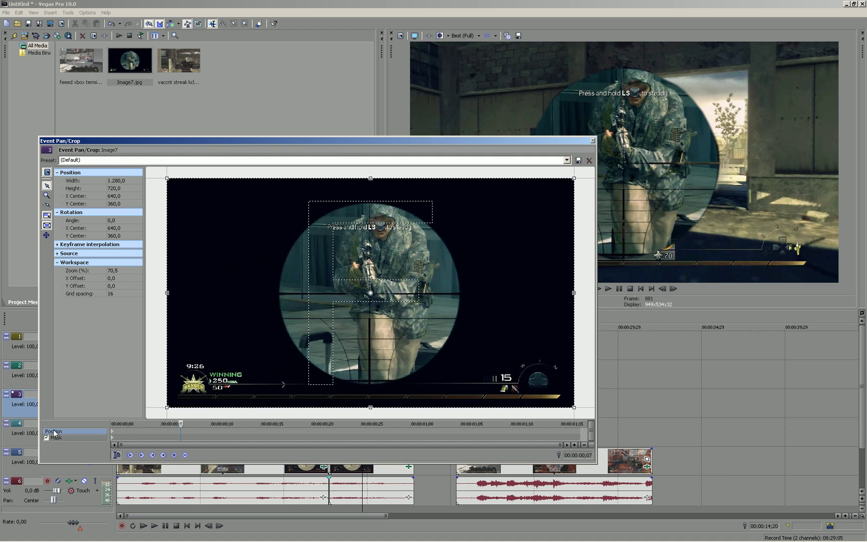
{"action": "left_click_drag", "start_coordinate": [511, 221], "coordinate": [307, 340]}
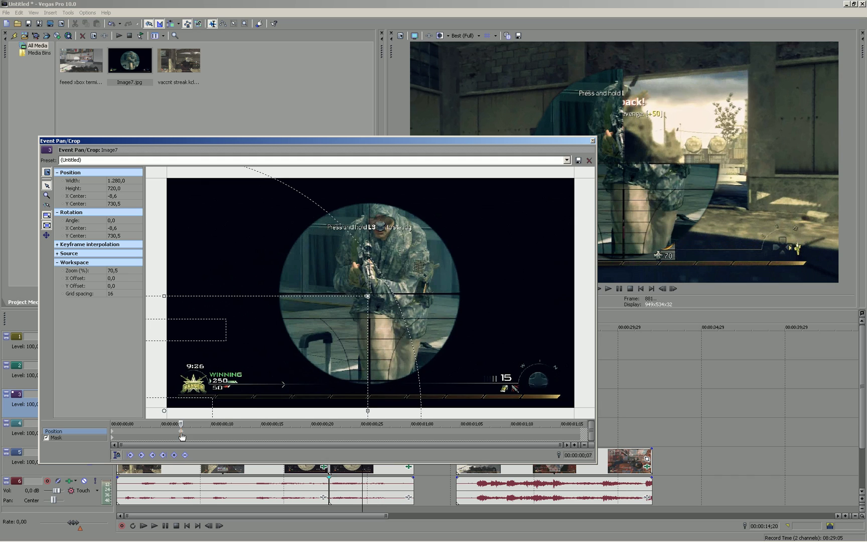
{"action": "left_click_drag", "start_coordinate": [181, 432], "coordinate": [112, 432]}
{"action": "left_click", "coordinate": [113, 435]}
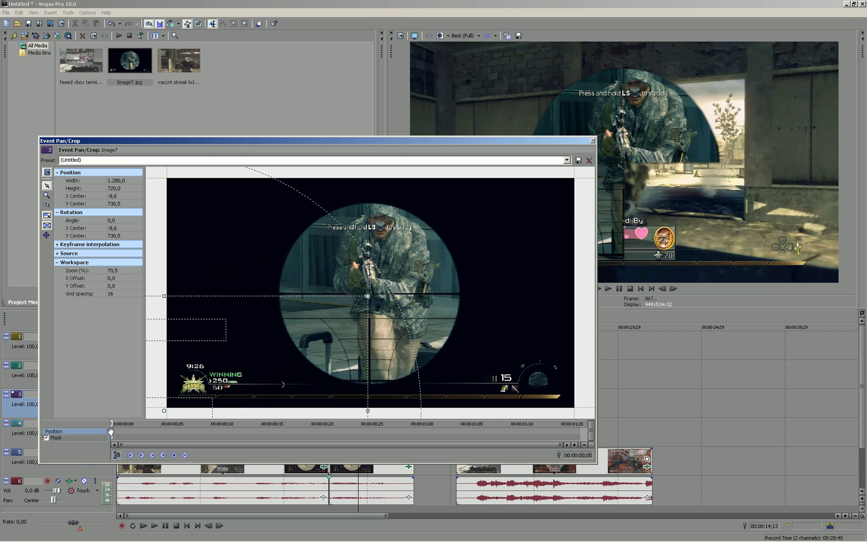
Add a centred 640×360 position keyframe at 00:00:00;08 and close Pan/Crop.
{"action": "left_click_drag", "start_coordinate": [115, 423], "coordinate": [189, 413]}
{"action": "left_click_drag", "start_coordinate": [251, 363], "coordinate": [464, 228]}
{"action": "left_click", "coordinate": [592, 142]}
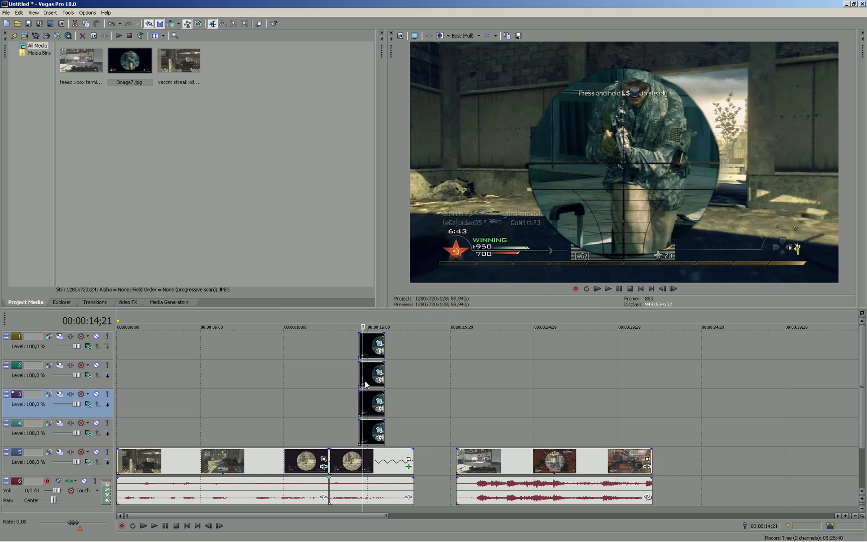
In Pan/Crop, key the track 2 quarter from X 1288.6, Y 734.7 at 0;00 to centred 640×360 at 0;08.
{"action": "left_click", "coordinate": [379, 373]}
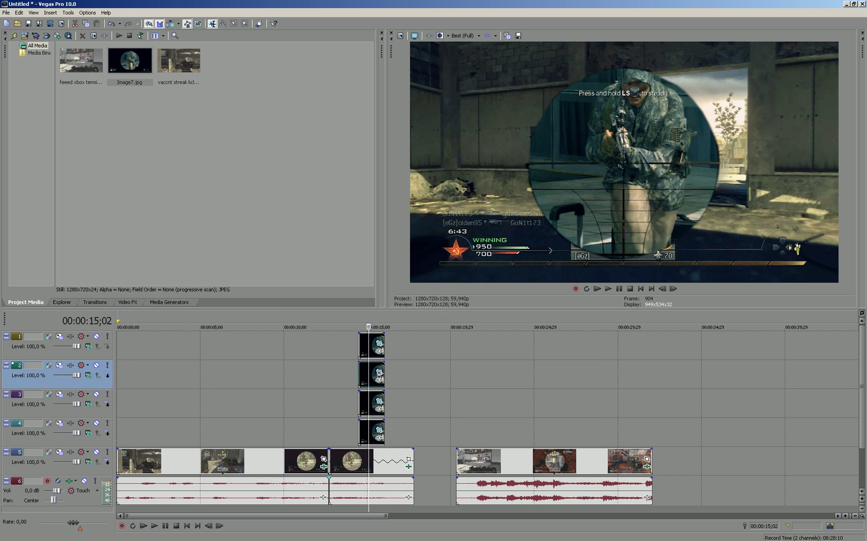
{"action": "left_click", "coordinate": [378, 373]}
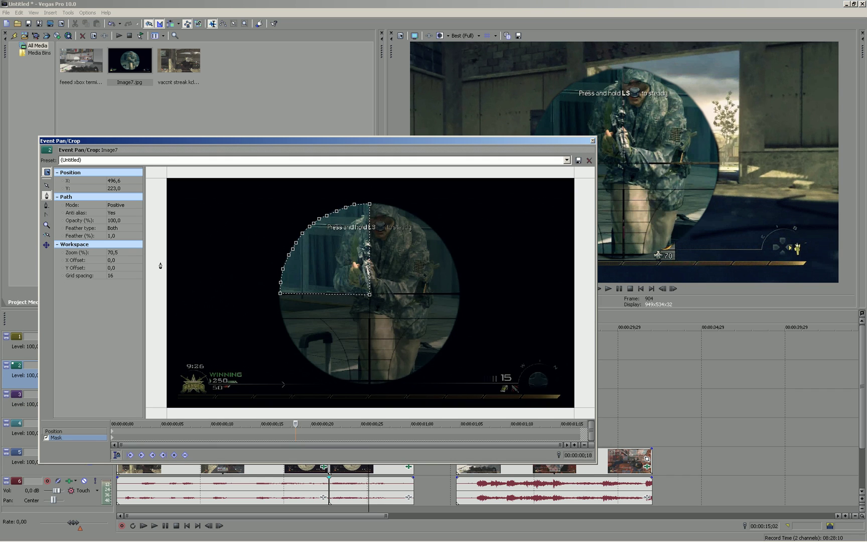
{"action": "left_click", "coordinate": [66, 430]}
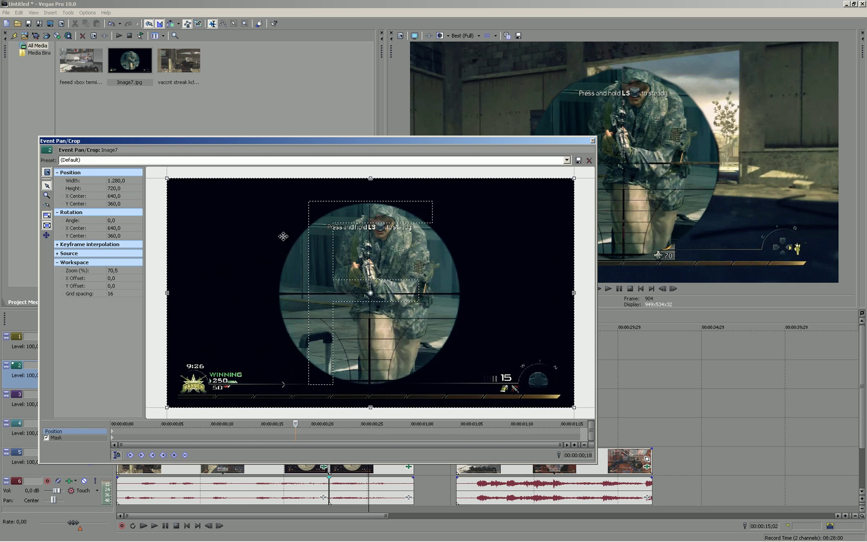
{"action": "left_click_drag", "start_coordinate": [351, 296], "coordinate": [460, 342]}
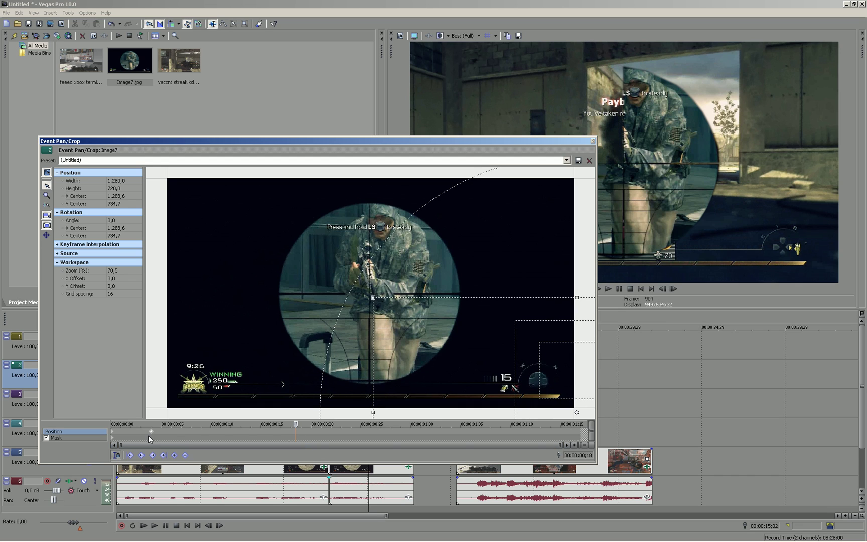
{"action": "left_click_drag", "start_coordinate": [148, 435], "coordinate": [108, 432]}
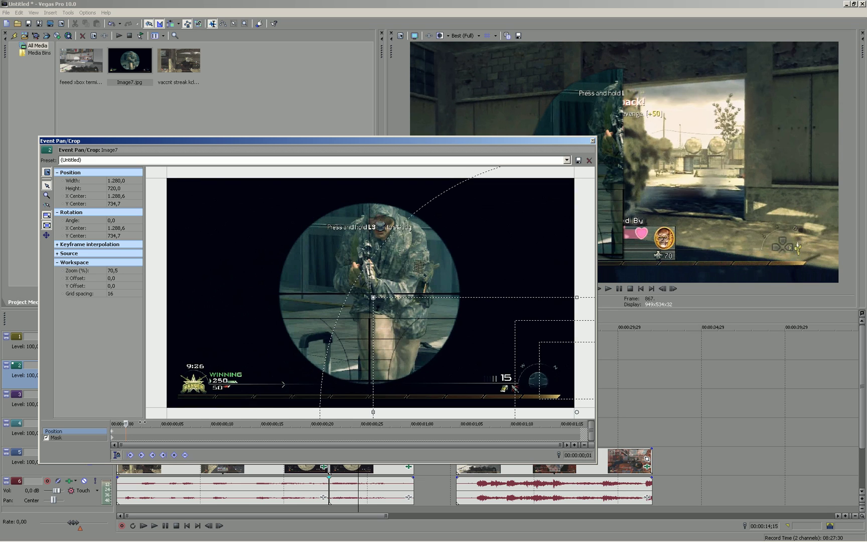
{"action": "left_click", "coordinate": [191, 422]}
{"action": "left_click_drag", "start_coordinate": [556, 362], "coordinate": [278, 231]}
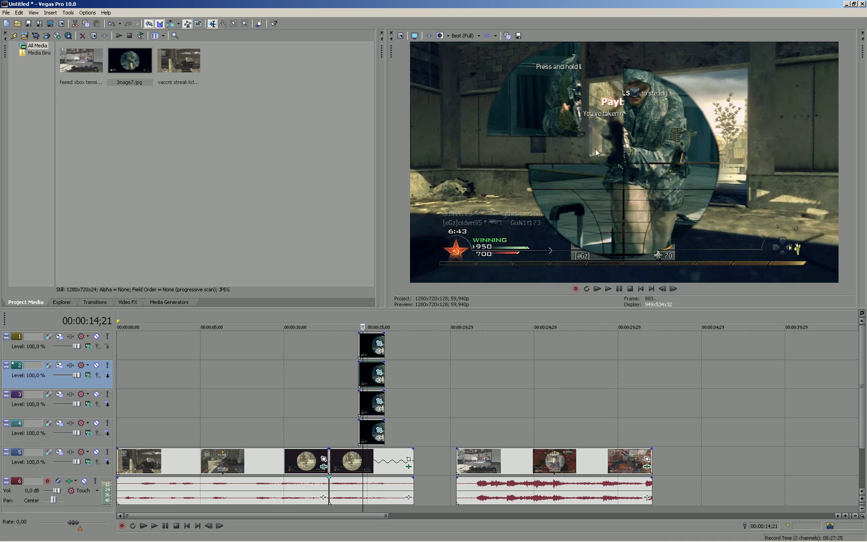
{"action": "left_click", "coordinate": [593, 141]}
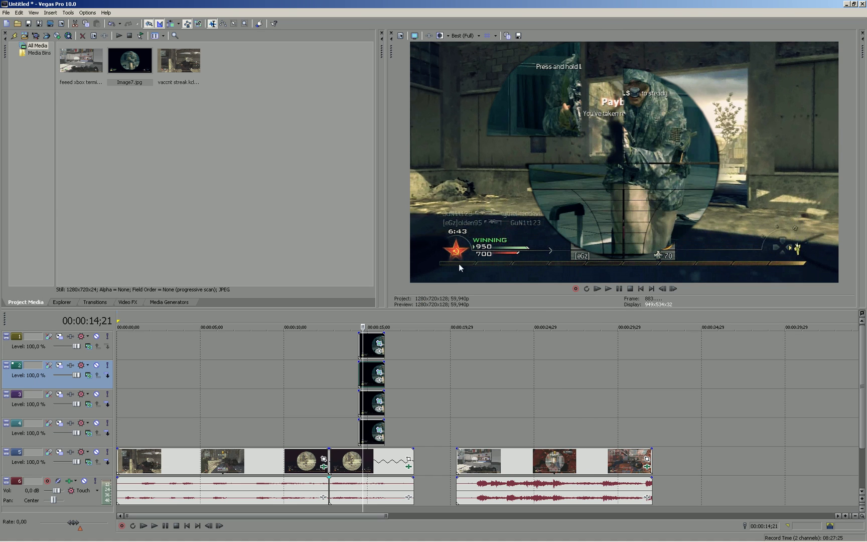
Key the track 1 quarter's position from X 1298.6, Y −13.3 at the start to centred 640×360 at frame 8.
{"action": "left_click", "coordinate": [380, 344]}
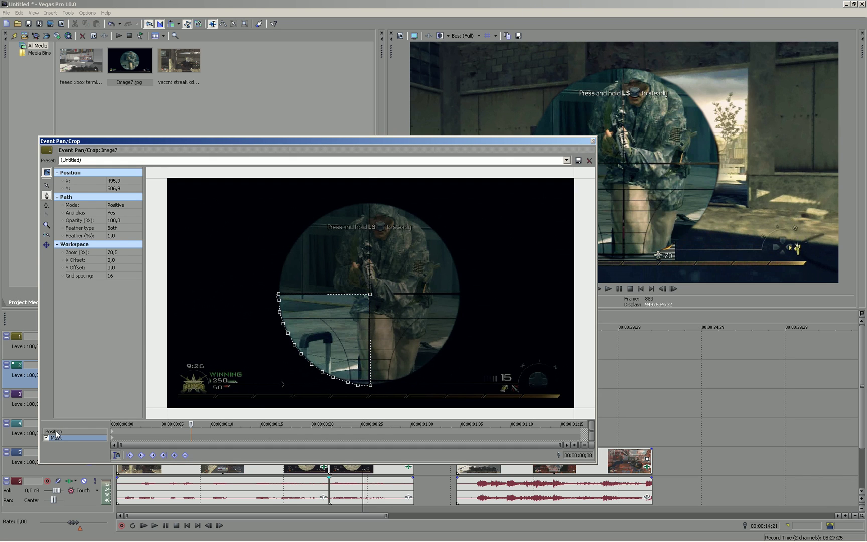
{"action": "left_click", "coordinate": [54, 431]}
{"action": "left_click_drag", "start_coordinate": [329, 342], "coordinate": [536, 226]}
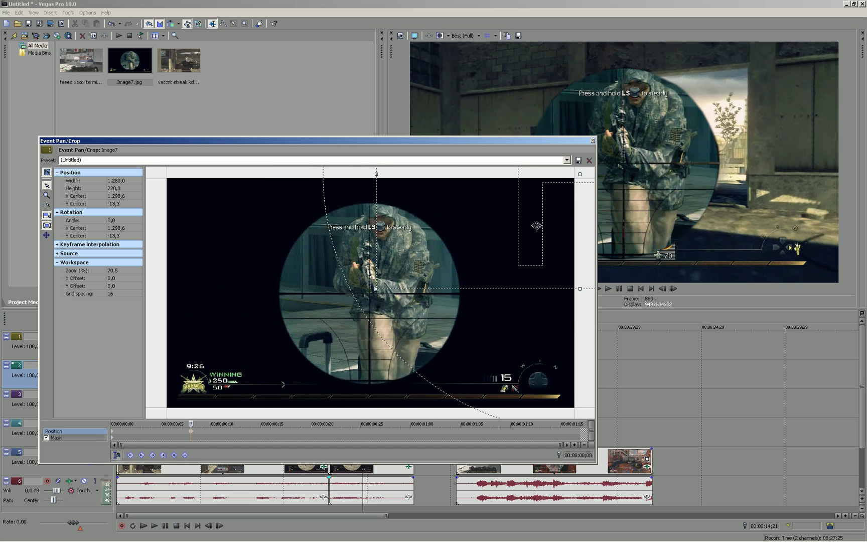
{"action": "left_click", "coordinate": [115, 432]}
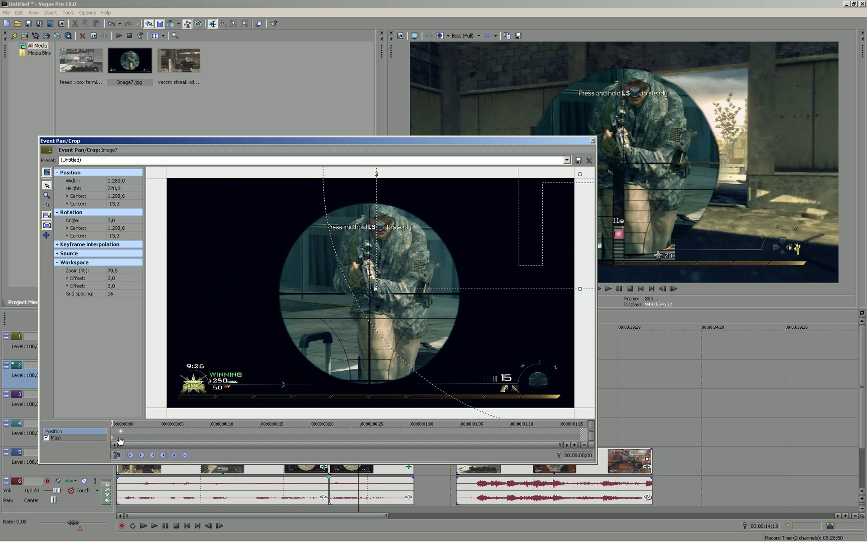
{"action": "left_click", "coordinate": [190, 427]}
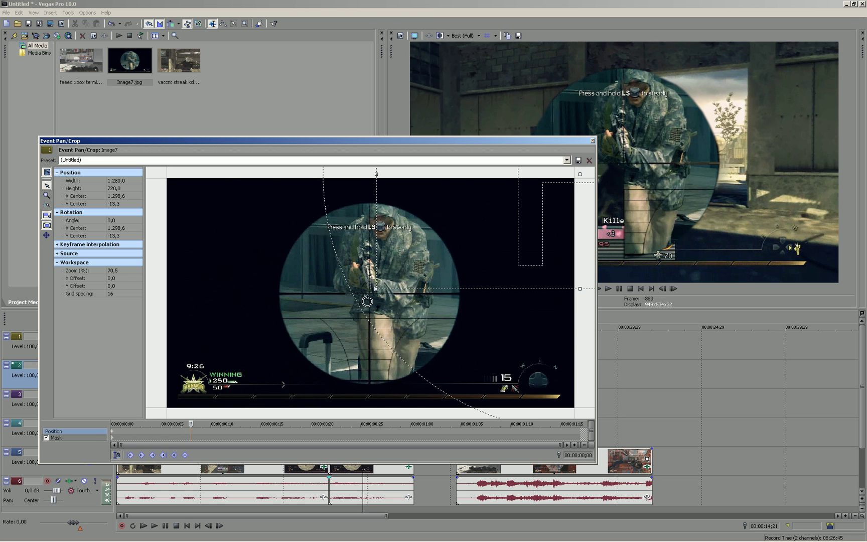
{"action": "left_click_drag", "start_coordinate": [440, 242], "coordinate": [246, 350]}
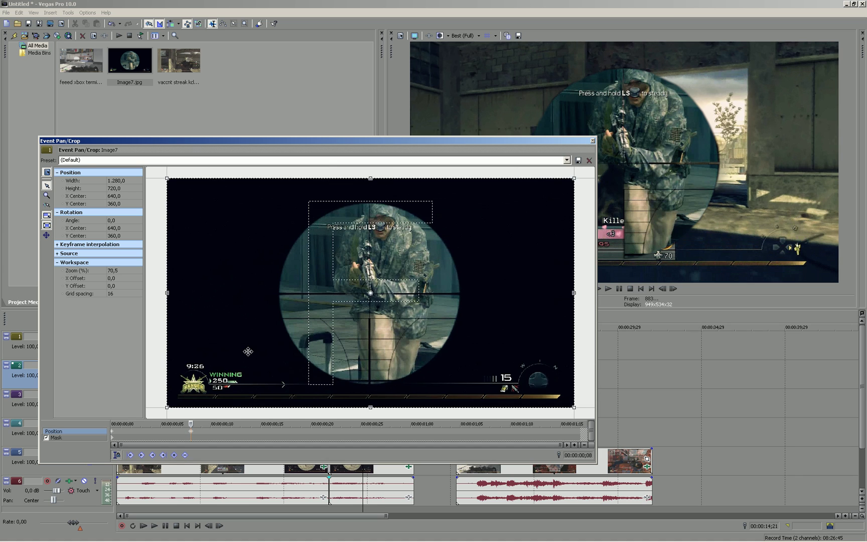
{"action": "left_click", "coordinate": [592, 141]}
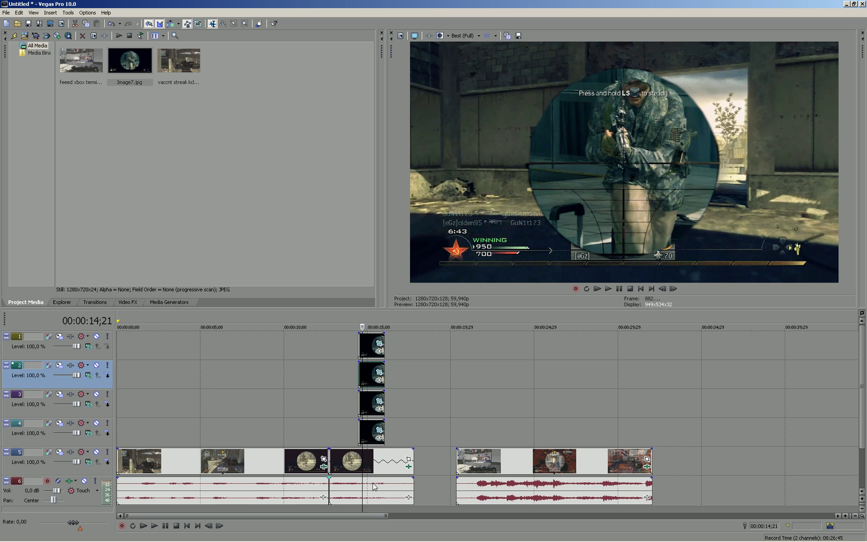
Step frame by frame to 14;21, where the four quarters form the complete scope.
{"action": "scroll", "coordinate": [387, 493], "scroll_direction": "up", "scroll_amount": 3}
{"action": "scroll", "coordinate": [387, 494], "scroll_direction": "up", "scroll_amount": 2}
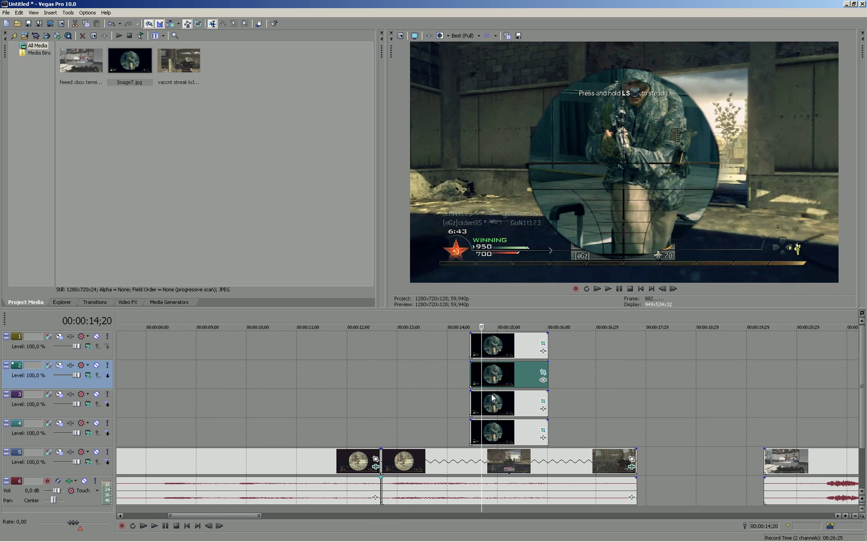
{"action": "key", "text": "Left"}
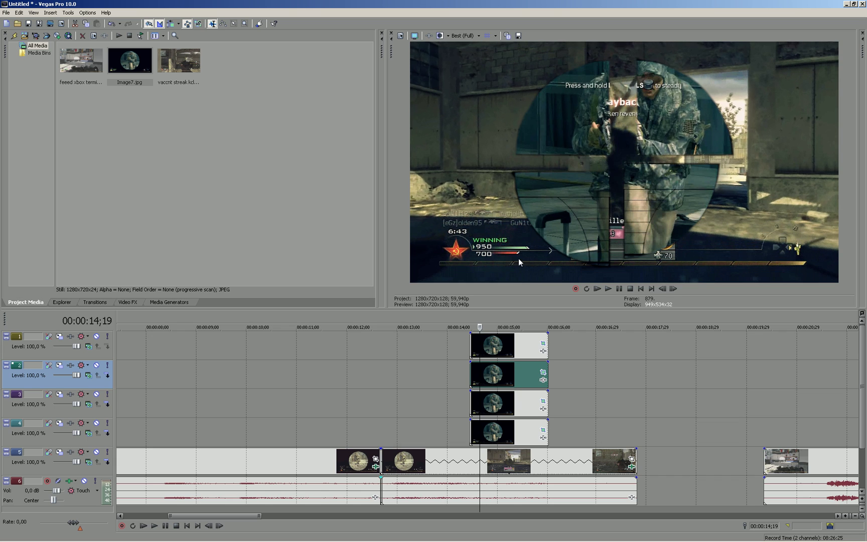
{"action": "key", "text": "Left"}
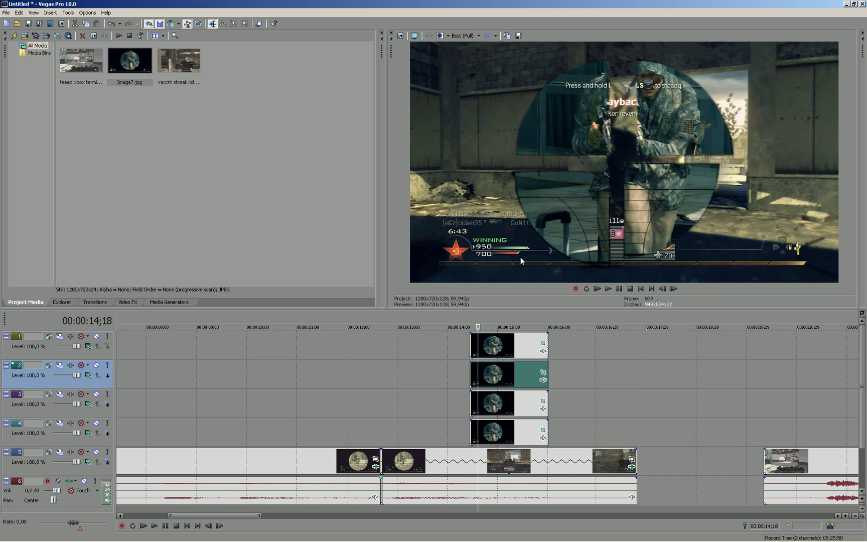
{"action": "key", "text": "Left"}
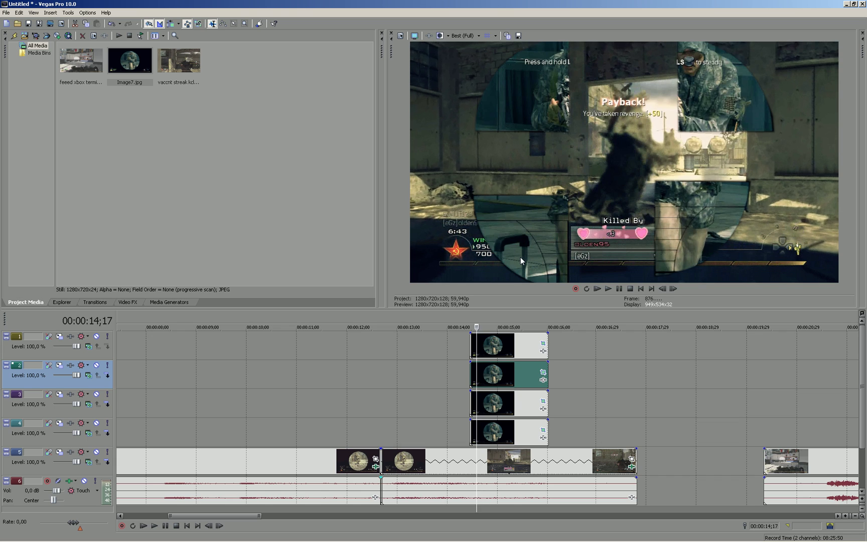
{"action": "key", "text": "Right"}
{"action": "key", "text": "Right"}
{"action": "key", "text": "Right"}
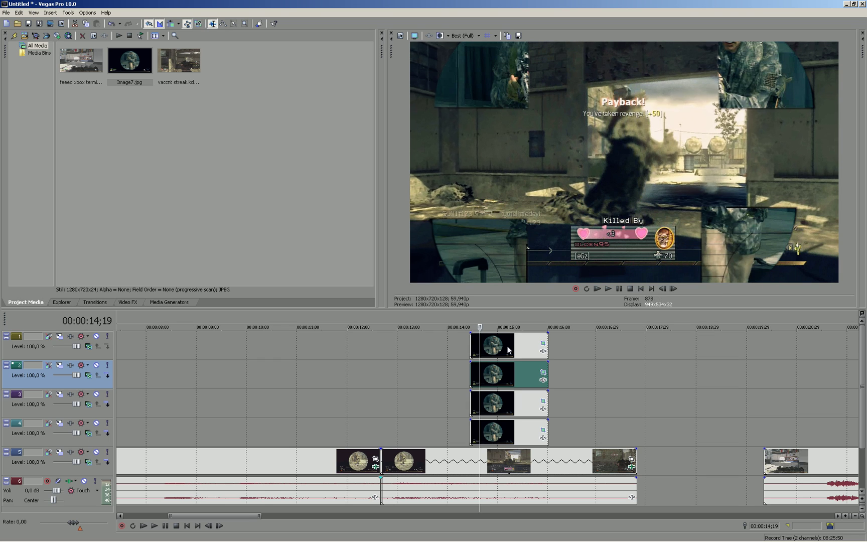
{"action": "key", "text": "Right"}
{"action": "key", "text": "Right"}
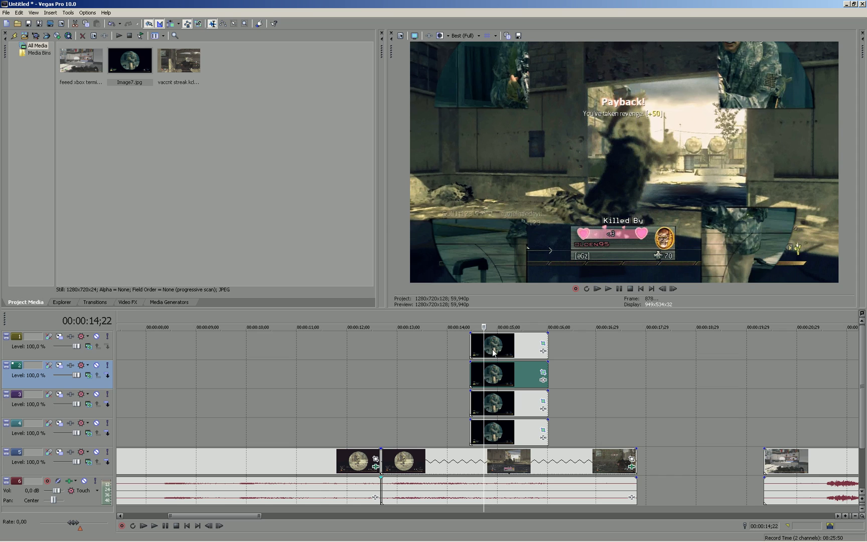
{"action": "key", "text": "Left"}
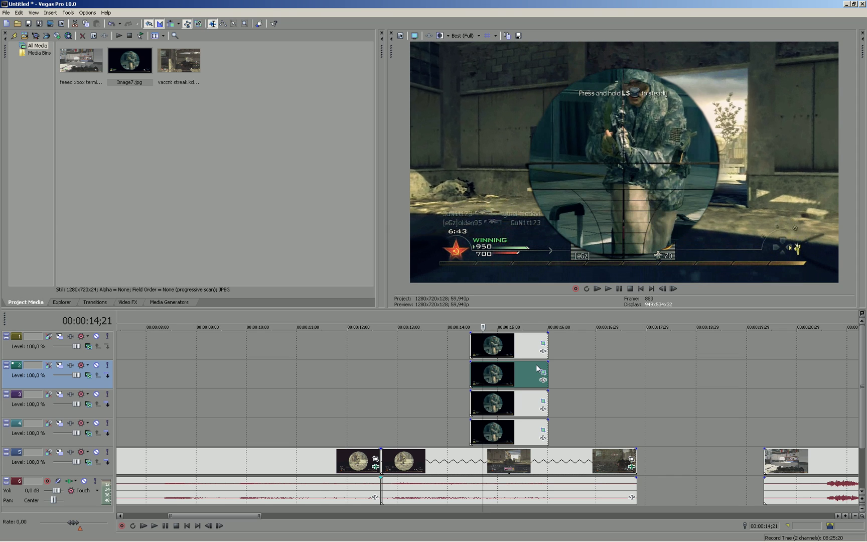
Split the quarter clips on tracks 2, 1, 3 and 4 at 14;21.
{"action": "key", "text": "s"}
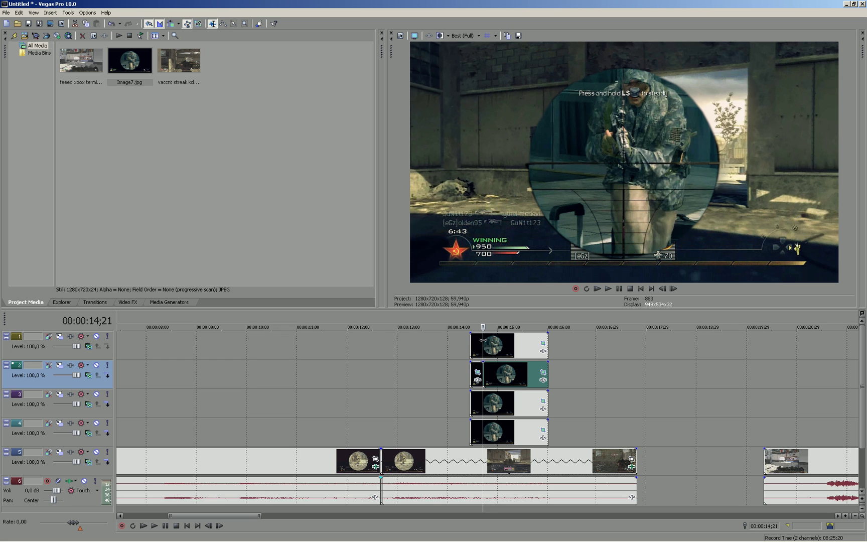
{"action": "left_click", "coordinate": [483, 341]}
{"action": "key", "text": "s"}
{"action": "left_click", "coordinate": [480, 399]}
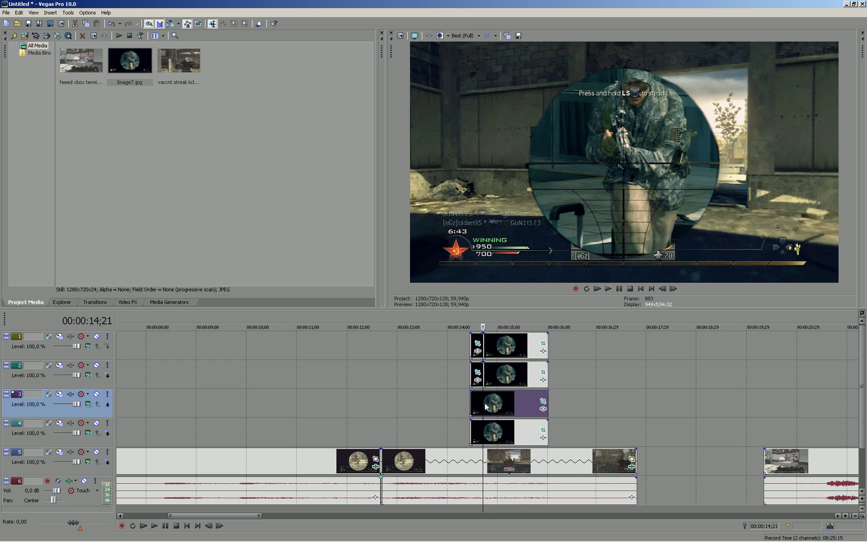
{"action": "key", "text": "s"}
{"action": "left_click", "coordinate": [484, 430]}
{"action": "key", "text": "s"}
Delete the four quarter tails after 14;21, shorten the track 5 event, and slide the later gameplay clip left.
{"action": "key", "text": "Delete"}
{"action": "left_click", "coordinate": [494, 404]}
{"action": "key", "text": "Delete"}
{"action": "left_click", "coordinate": [498, 366]}
{"action": "key", "text": "Delete"}
{"action": "left_click", "coordinate": [504, 346]}
{"action": "key", "text": "Delete"}
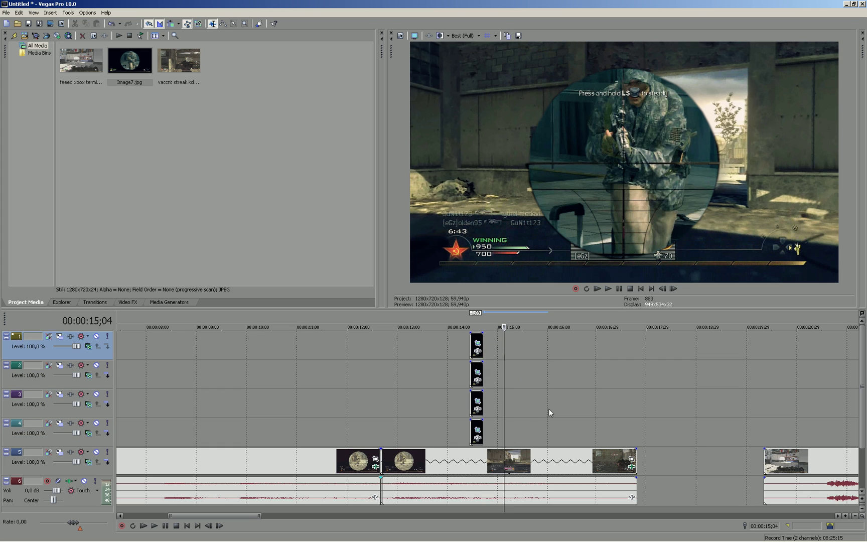
{"action": "left_click_drag", "start_coordinate": [636, 458], "coordinate": [482, 457]}
{"action": "left_click_drag", "start_coordinate": [802, 468], "coordinate": [542, 463]}
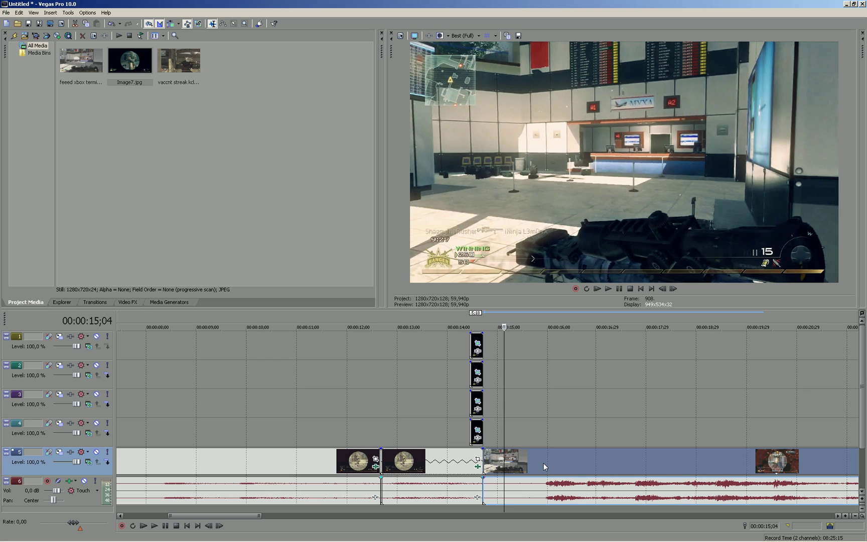
Split the gameplay clip at the scoped-in frame near 16;02 and delete the piece before it.
{"action": "left_click", "coordinate": [543, 463]}
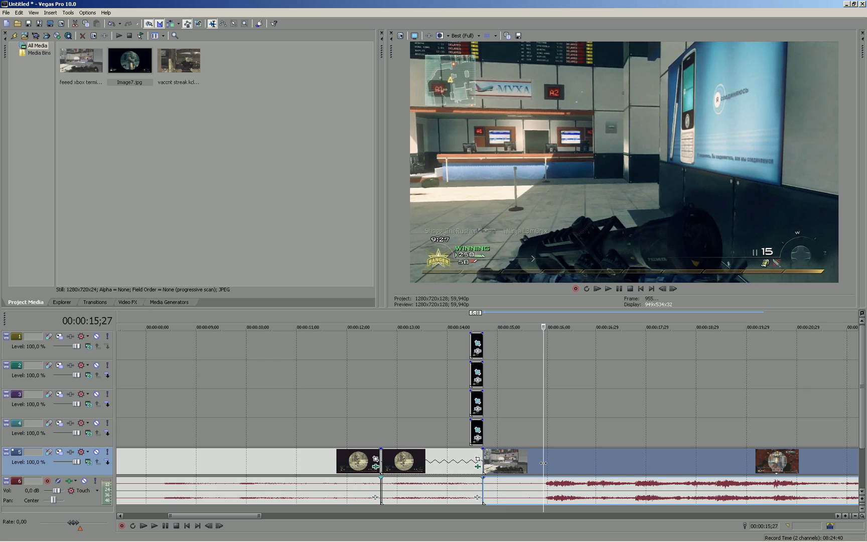
{"action": "key", "text": "Right"}
{"action": "key", "text": "Right"}
{"action": "key", "text": "Right"}
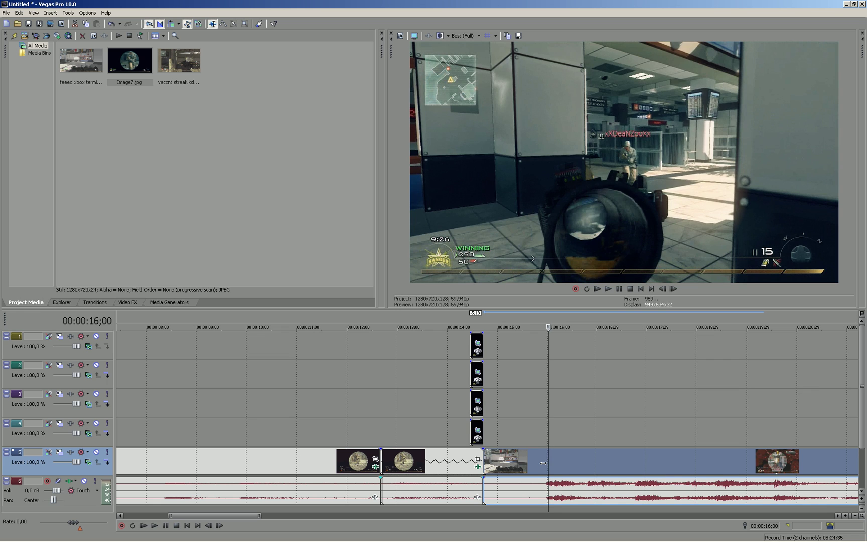
{"action": "key", "text": "Right"}
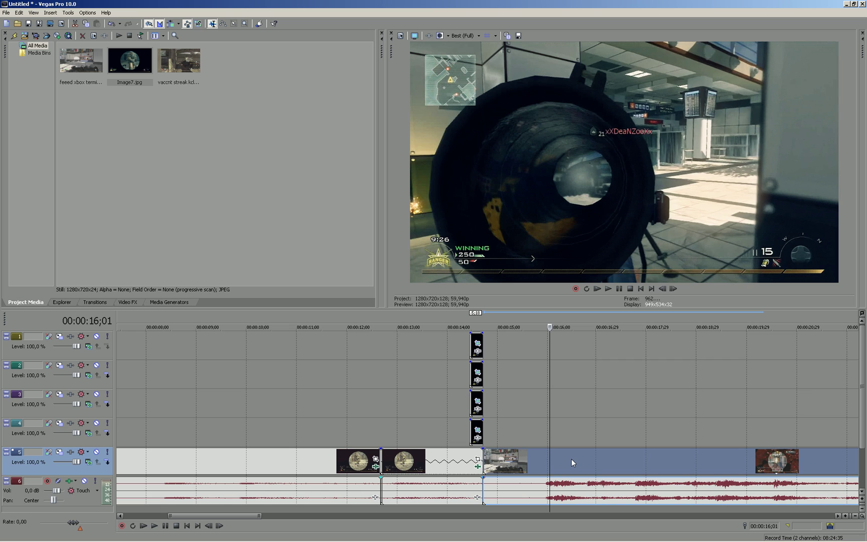
{"action": "key", "text": "Right"}
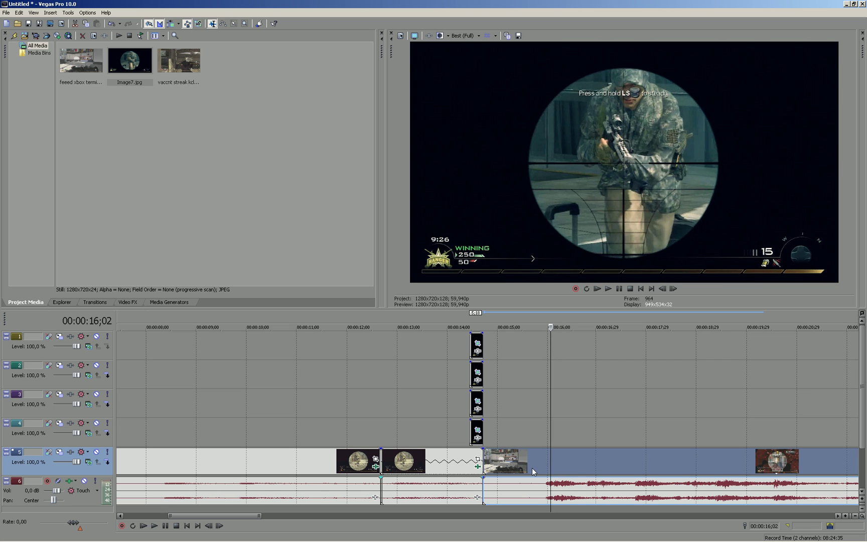
{"action": "key", "text": "s"}
{"action": "key", "text": "Delete"}
{"action": "left_click", "coordinate": [525, 465]}
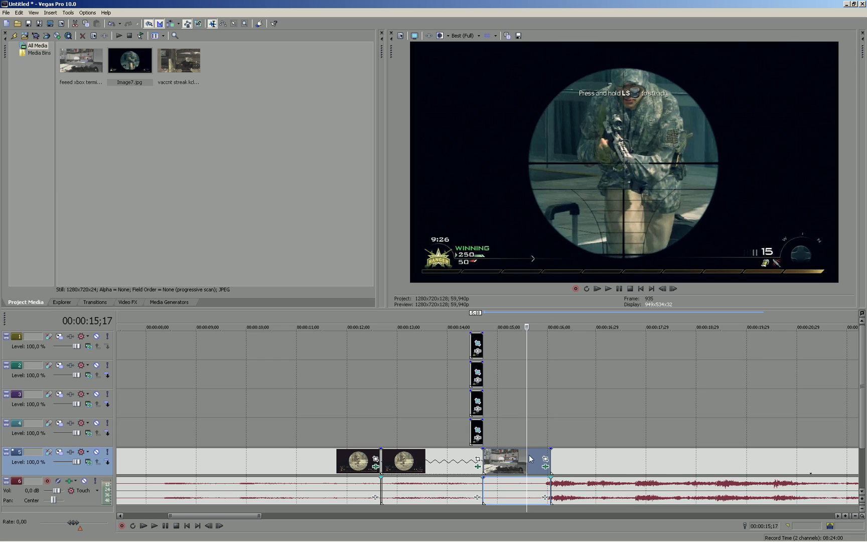
{"action": "key", "text": "Delete"}
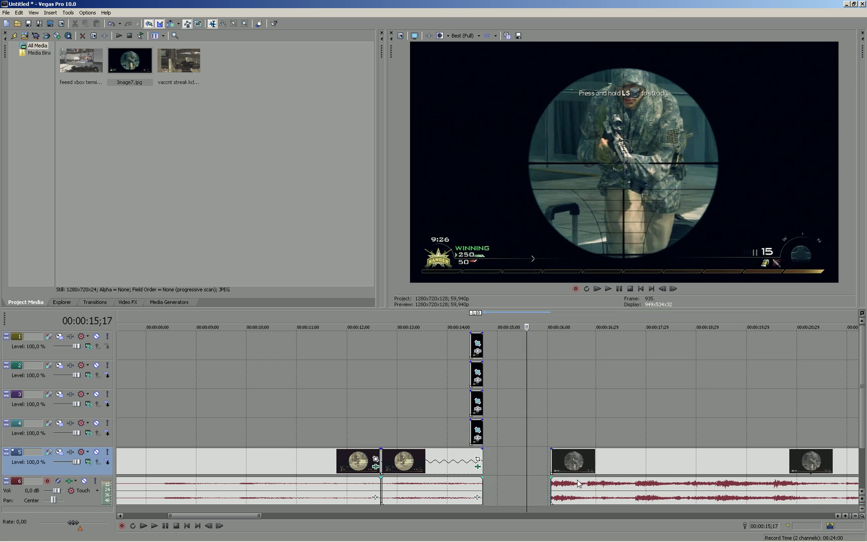
Move the scoped-in gameplay clip to start at 14;21 and give the earlier track 5 event a six-frame fade-out.
{"action": "left_click_drag", "start_coordinate": [582, 464], "coordinate": [498, 463]}
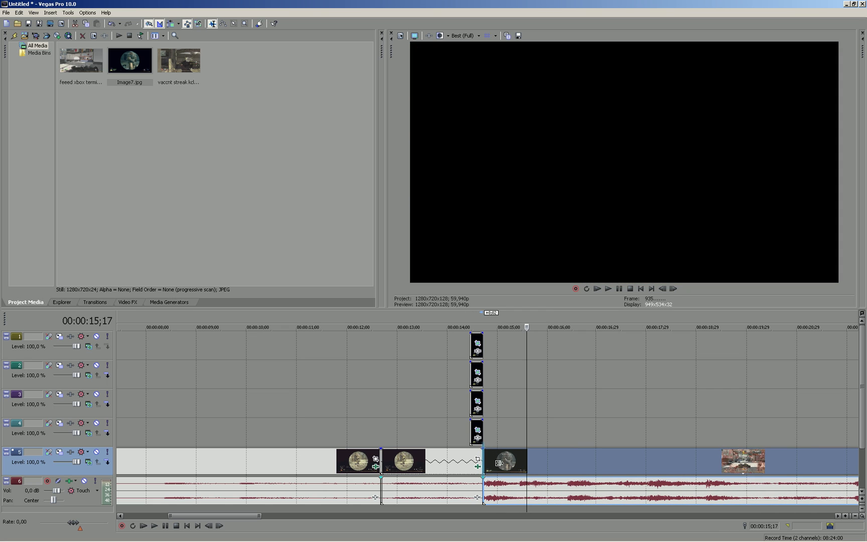
{"action": "left_click", "coordinate": [482, 460]}
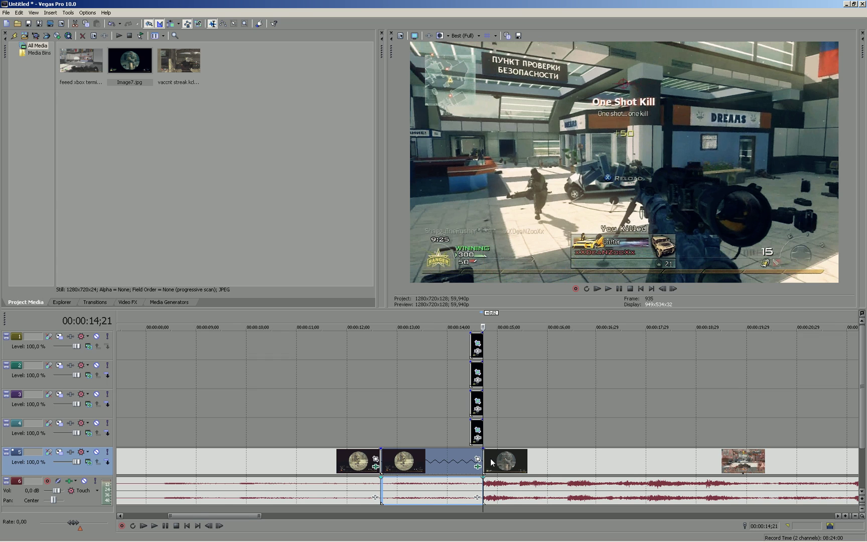
{"action": "scroll", "coordinate": [492, 462], "scroll_direction": "up", "scroll_amount": 4}
{"action": "scroll", "coordinate": [491, 459], "scroll_direction": "up", "scroll_amount": 2}
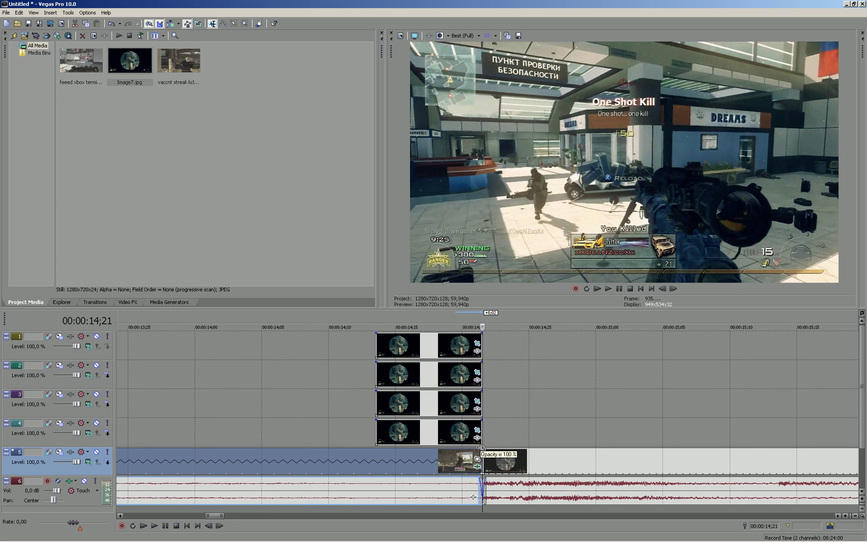
{"action": "left_click_drag", "start_coordinate": [481, 450], "coordinate": [412, 462]}
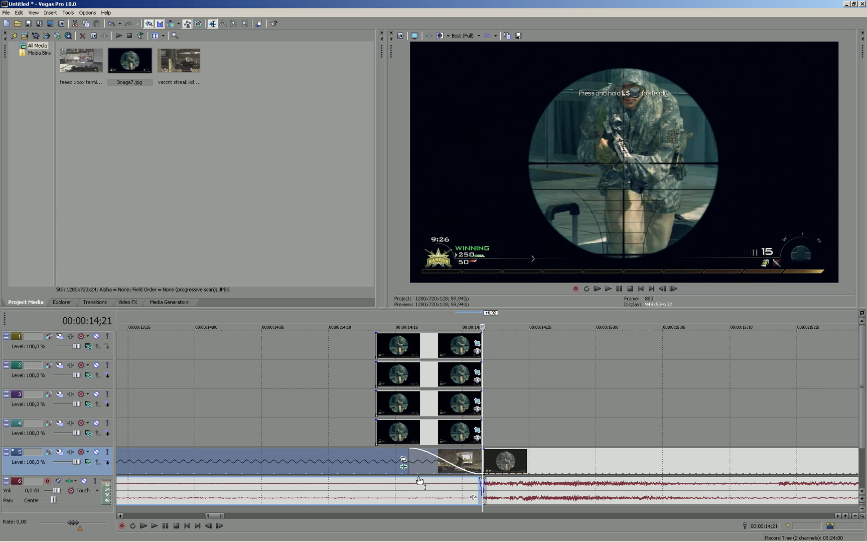
{"action": "scroll", "coordinate": [424, 485], "scroll_direction": "down", "scroll_amount": 4}
{"action": "scroll", "coordinate": [436, 484], "scroll_direction": "down", "scroll_amount": 6}
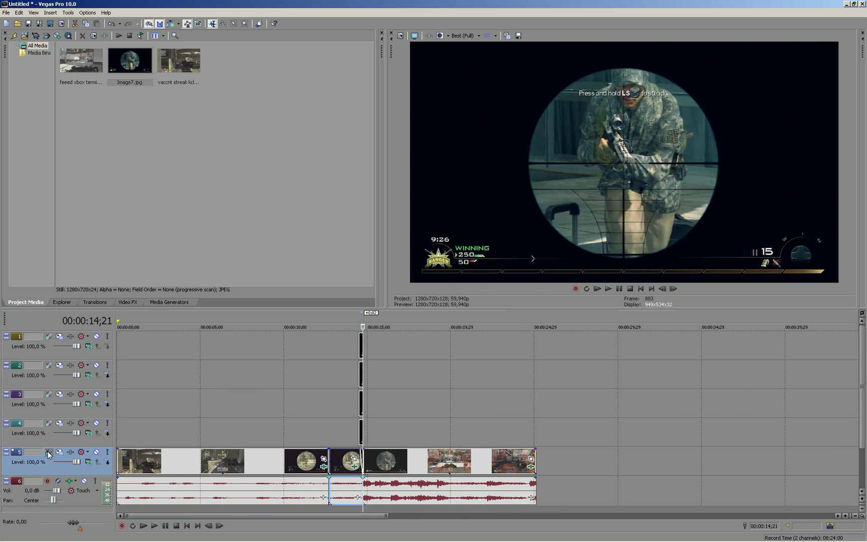
Shrink video tracks 1–4 to minimum height so track 5 and the audio sit right below them.
{"action": "left_click_drag", "start_coordinate": [49, 447], "coordinate": [60, 336]}
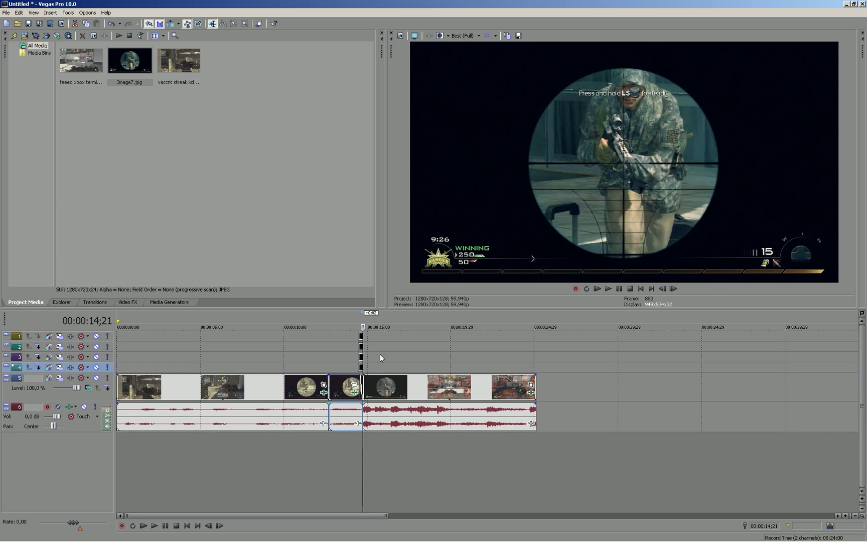
{"action": "scroll", "coordinate": [380, 354], "scroll_direction": "up", "scroll_amount": 2}
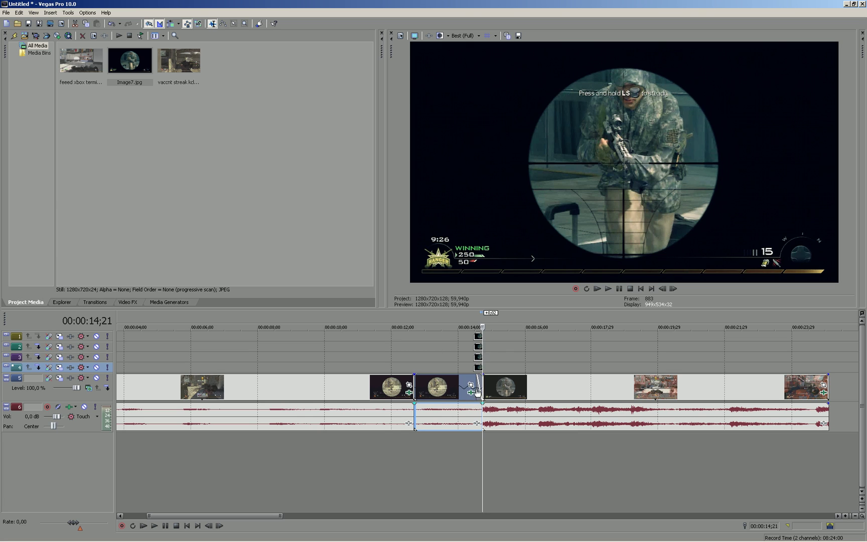
{"action": "scroll", "coordinate": [474, 389], "scroll_direction": "down", "scroll_amount": 3}
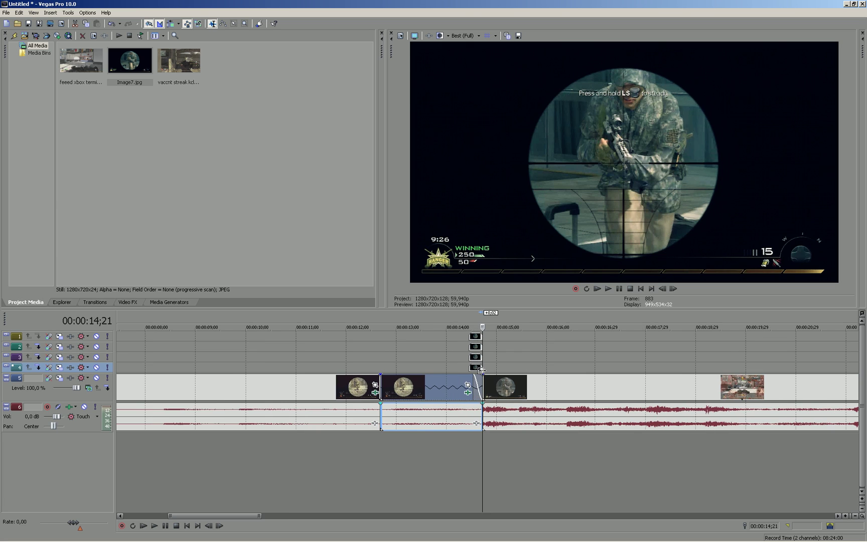
{"action": "scroll", "coordinate": [463, 399], "scroll_direction": "down", "scroll_amount": 2}
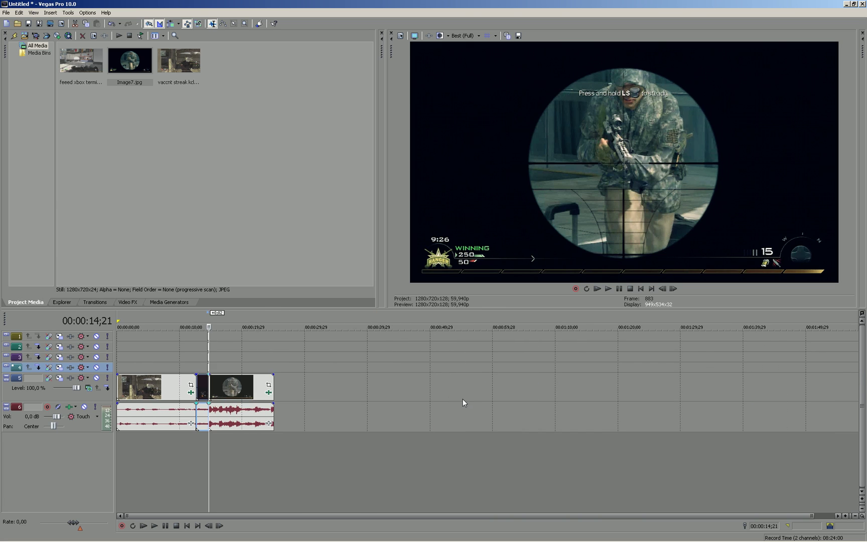